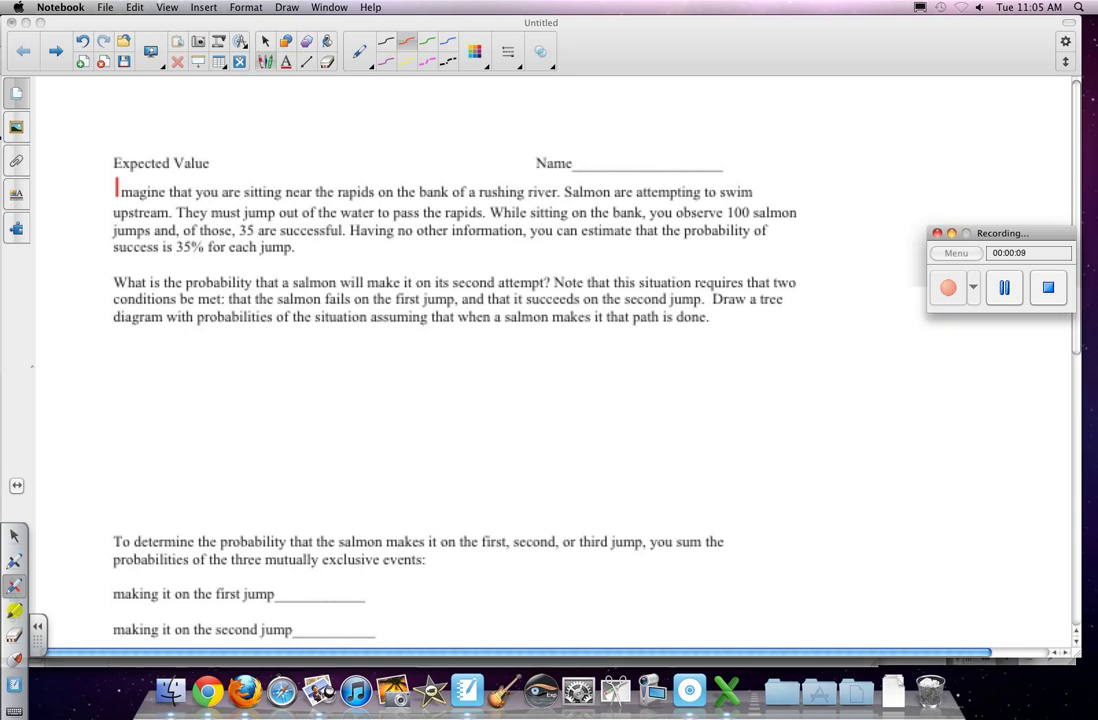
Underline the Expected Value heading and draw the tree's first two branches, labelled .35 and .65.
left_click_drag(125, 173, 247, 172)
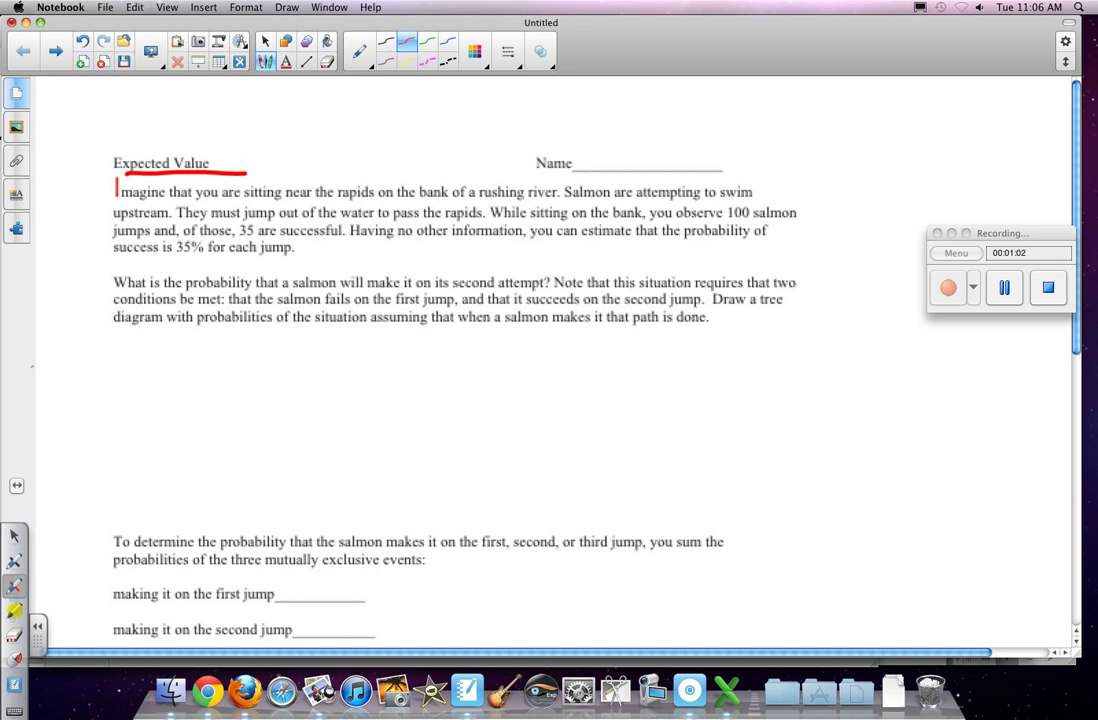
mouse_move(198, 380)
left_mouse_down()
mouse_move(238, 337)
mouse_move(320, 386)
left_mouse_up()
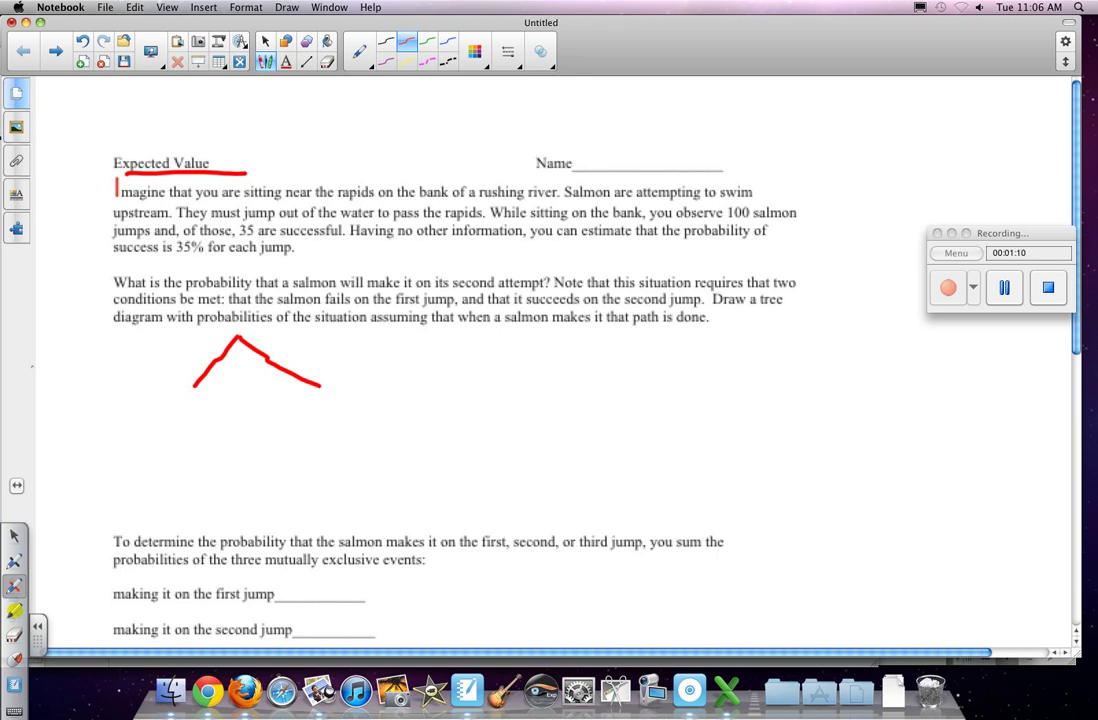
left_click(172, 366)
left_click_drag(177, 343, 176, 367)
left_click_drag(211, 341, 201, 357)
left_click(283, 351)
left_click_drag(301, 337, 296, 354)
mouse_move(318, 338)
left_mouse_down()
mouse_move(328, 336)
mouse_move(317, 357)
left_mouse_up()
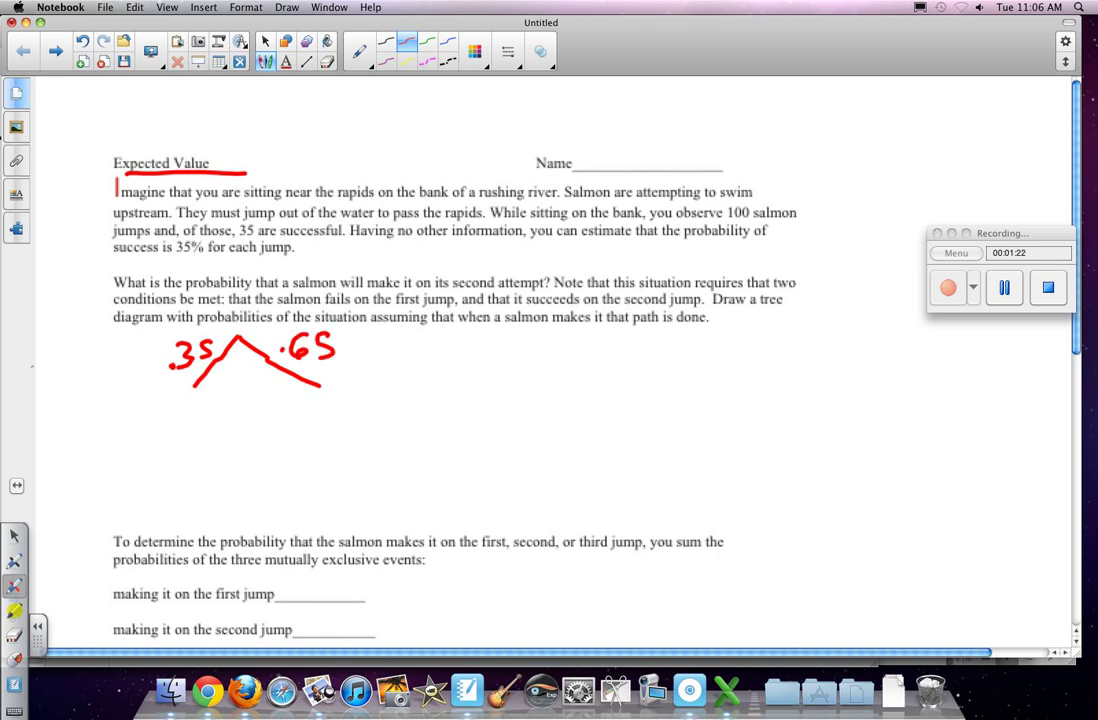
Draw two second-jump branches from the end of the first .65 branch and label them .35 and .65.
left_click_drag(319, 386, 276, 437)
left_click_drag(317, 385, 416, 441)
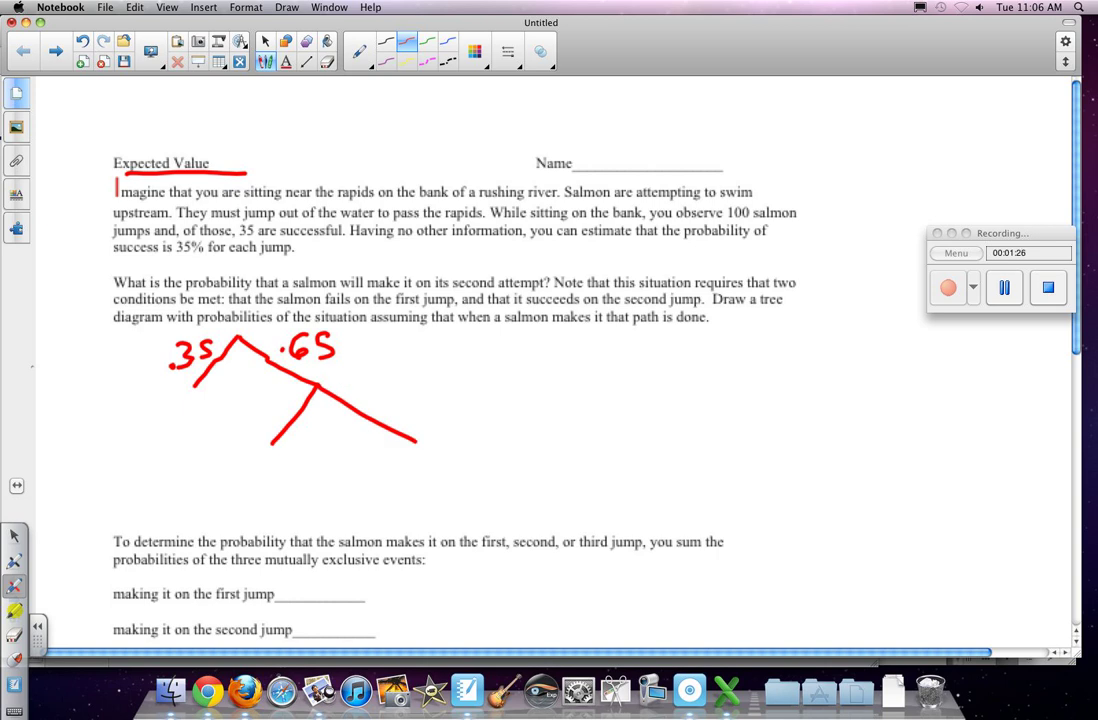
left_click(257, 409)
mouse_move(263, 393)
left_mouse_down()
mouse_move(264, 416)
mouse_move(274, 407)
left_mouse_up()
left_click(365, 399)
left_click_drag(398, 380, 387, 405)
left_click_drag(426, 381, 410, 407)
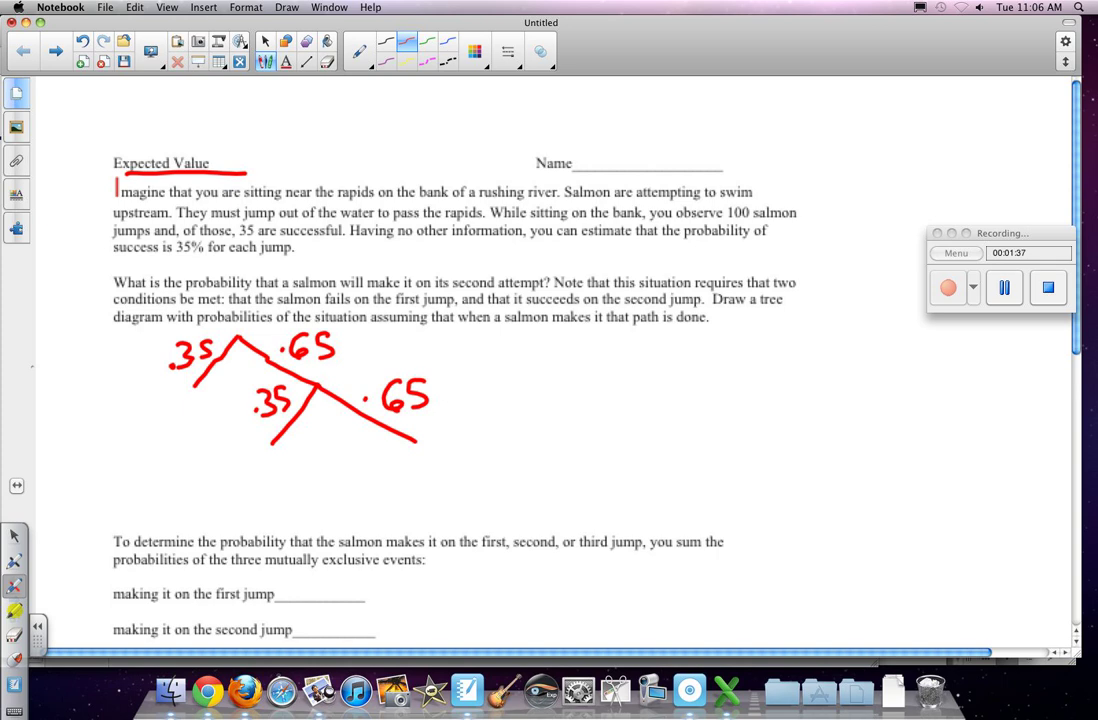
Extend the first two success branches with short lines and write the path probabilities .35 and .2275 beside them.
left_click_drag(195, 384, 153, 387)
mouse_move(103, 366)
left_mouse_down()
mouse_move(100, 392)
mouse_move(122, 390)
left_mouse_up()
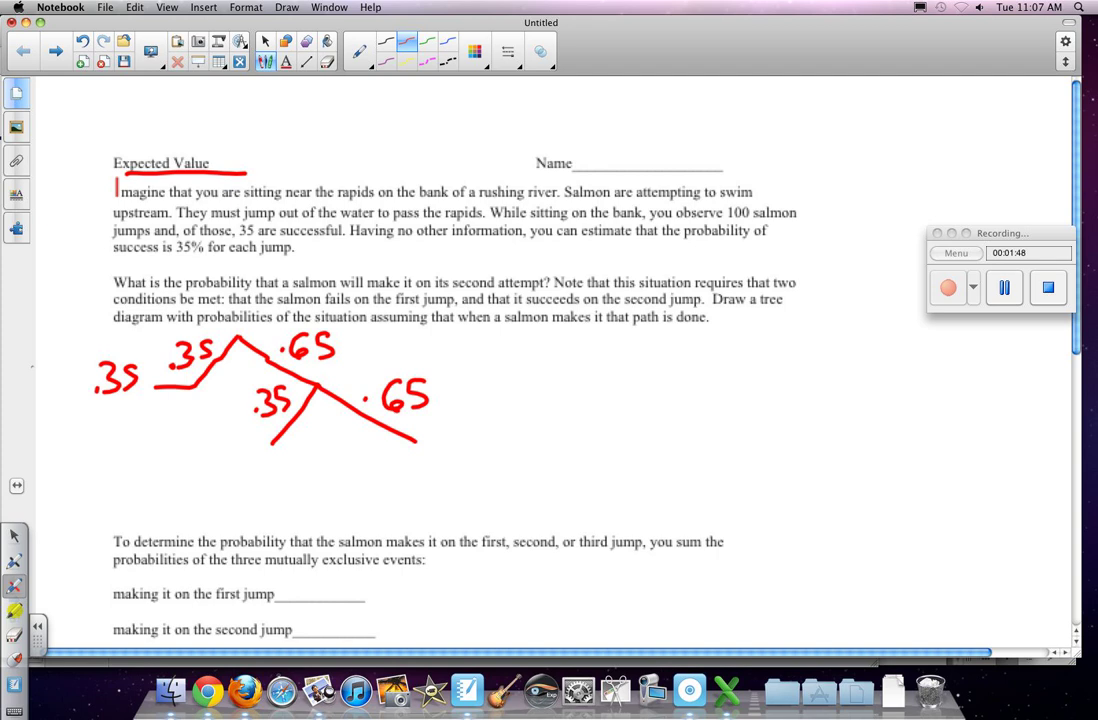
mouse_move(218, 451)
left_mouse_down()
mouse_move(261, 448)
mouse_move(209, 450)
left_mouse_up()
left_click(1004, 288)
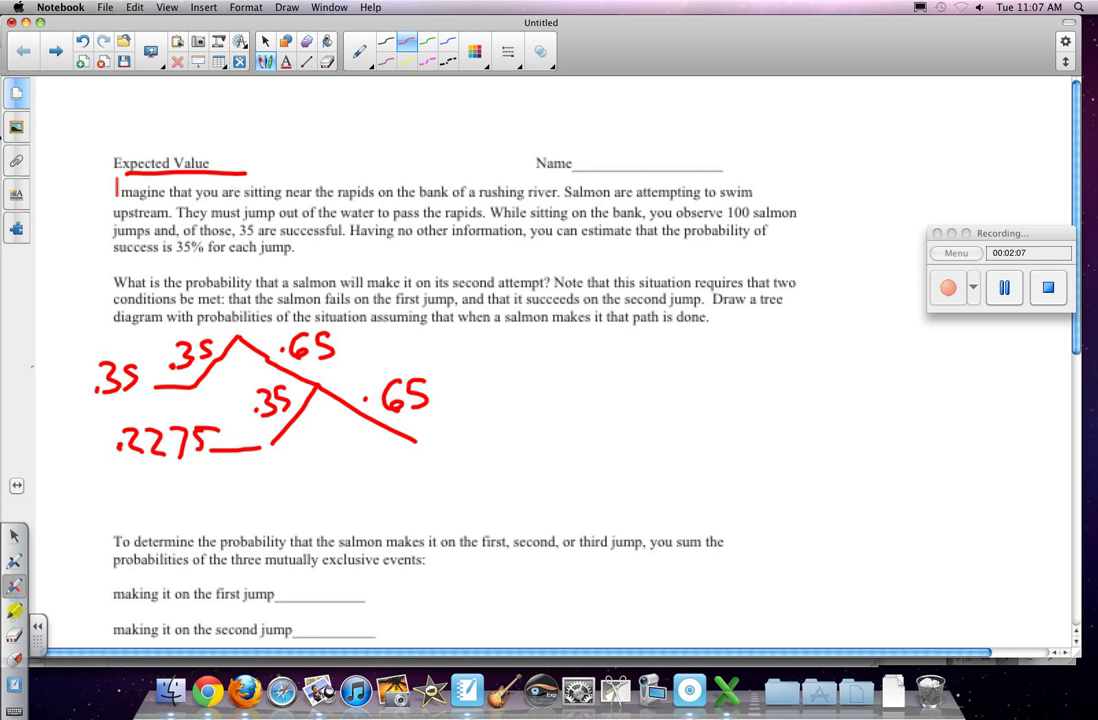
Underline the second-jump .35, draw two third-jump branches, and label the success branch .35 with an answer line.
left_click_drag(254, 426, 288, 421)
left_click_drag(413, 438, 381, 484)
left_click_drag(415, 437, 486, 490)
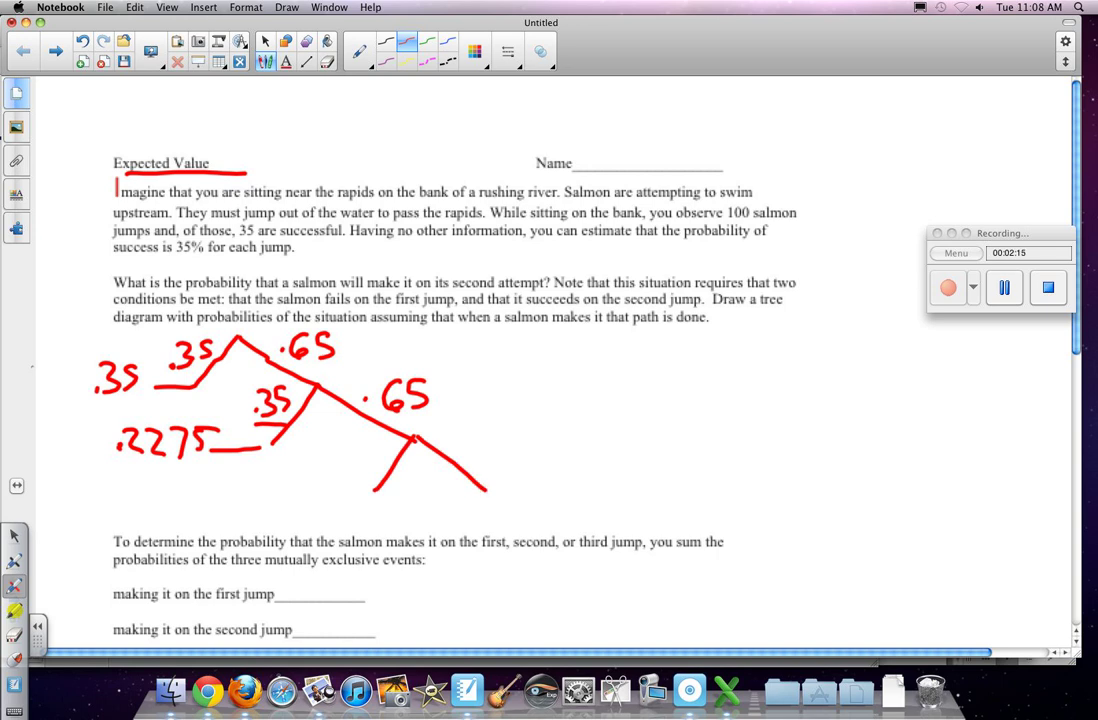
mouse_move(349, 498)
left_mouse_down()
mouse_move(372, 497)
mouse_move(312, 507)
left_mouse_up()
left_click(339, 469)
mouse_move(352, 443)
left_mouse_down()
mouse_move(350, 467)
mouse_move(372, 464)
left_mouse_up()
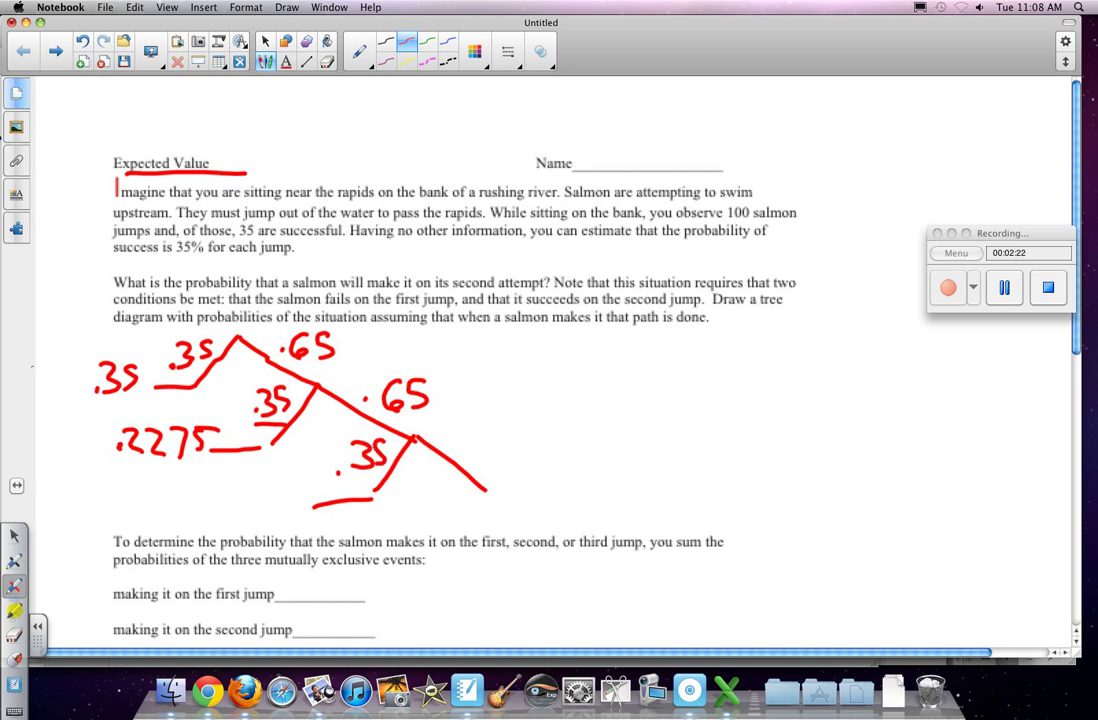
Underline .65, .65 and .35 along the third-jump success path and write its probability as .1365.
left_click_drag(288, 363, 325, 360)
left_click_drag(386, 420, 430, 417)
left_click_drag(340, 475, 377, 469)
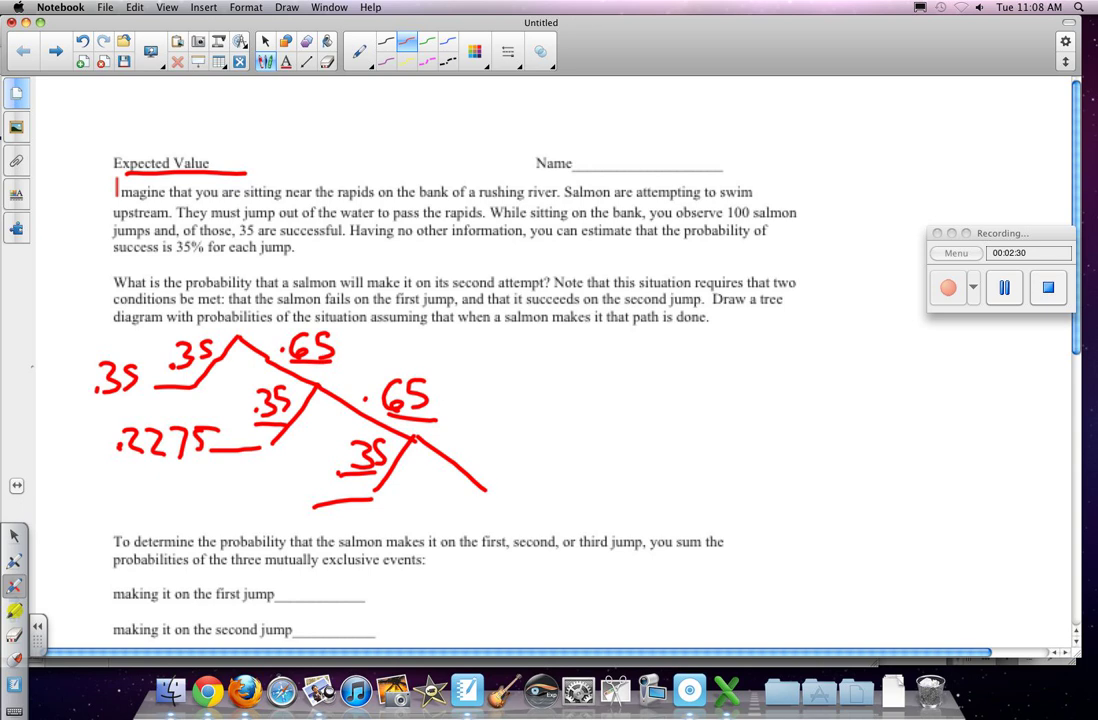
mouse_move(138, 500)
left_mouse_down()
mouse_move(138, 511)
mouse_move(186, 508)
left_mouse_up()
left_click_drag(231, 478, 214, 500)
left_click_drag(247, 480, 240, 513)
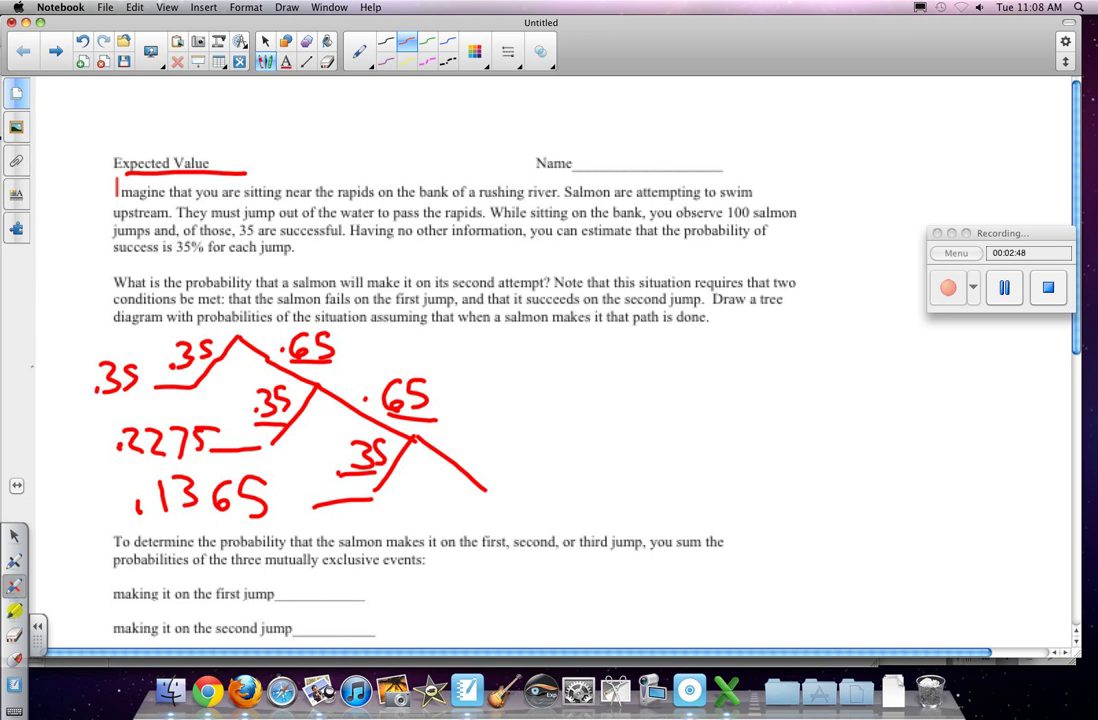
Fill in the first, second and third jump blanks with .35, .2275 and .1365.
scroll(550, 360, "down", 2)
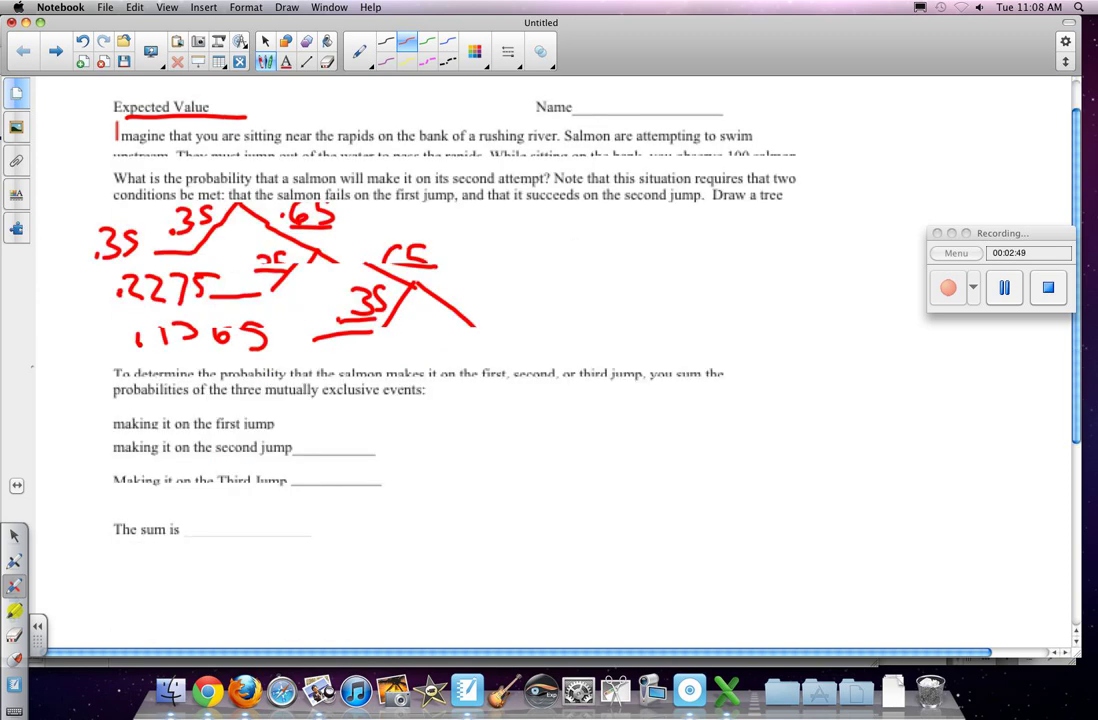
scroll(550, 360, "down", 2)
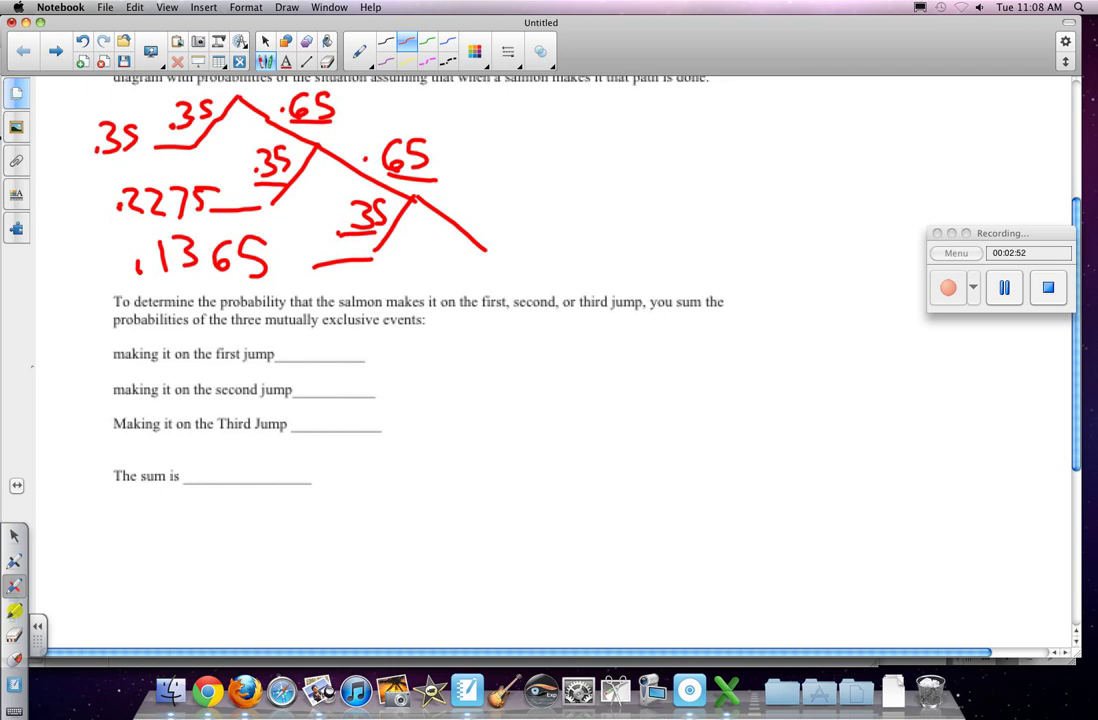
left_click(297, 353)
mouse_move(308, 338)
left_mouse_down()
mouse_move(307, 357)
mouse_move(336, 356)
mouse_move(331, 386)
mouse_move(352, 388)
left_mouse_up()
left_click(300, 389)
mouse_move(353, 367)
left_mouse_down()
mouse_move(367, 395)
mouse_move(384, 393)
left_mouse_up()
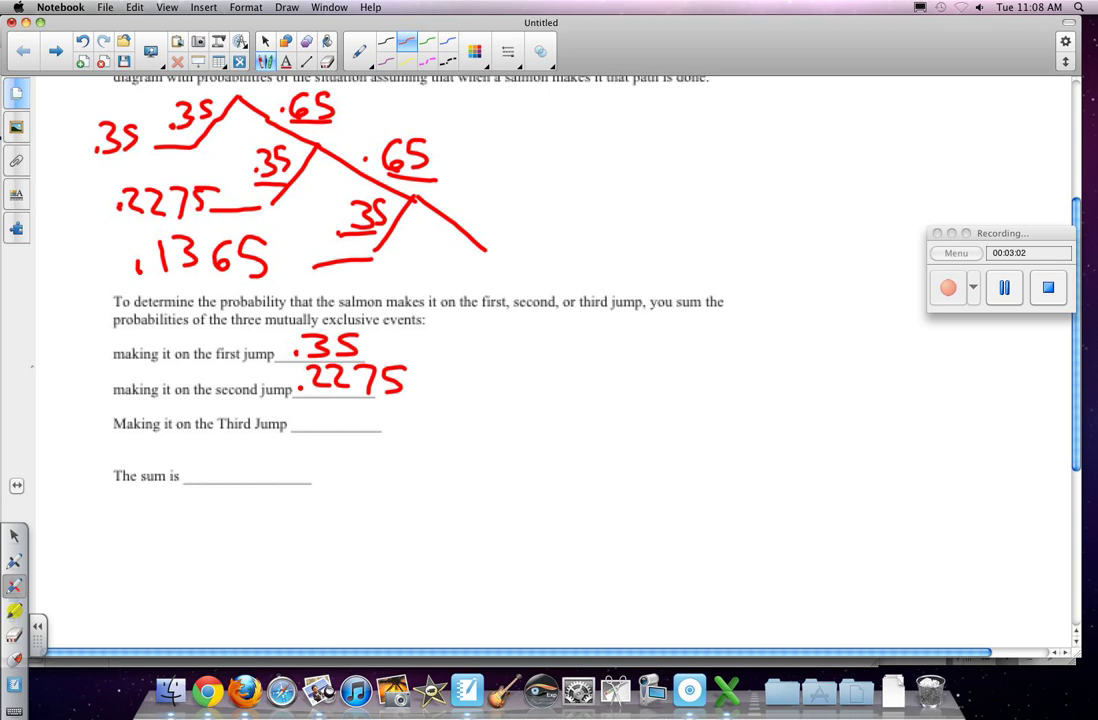
left_click(303, 421)
mouse_move(320, 400)
left_mouse_down()
mouse_move(326, 430)
mouse_move(337, 426)
left_mouse_up()
mouse_move(383, 400)
left_mouse_down()
mouse_move(367, 416)
mouse_move(395, 423)
left_mouse_up()
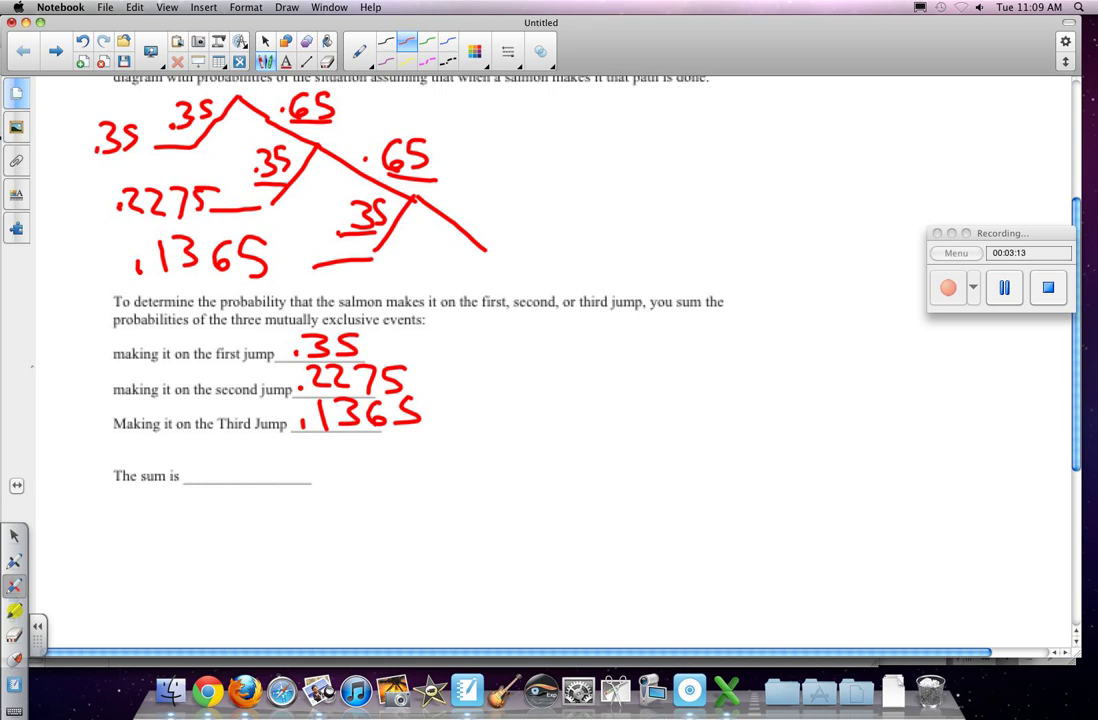
Draw an arrow pointing at the second .65 in the tree and write "= .35" beside the first-jump answer.
mouse_move(460, 158)
left_mouse_down()
mouse_move(501, 147)
mouse_move(465, 157)
left_mouse_up()
left_click_drag(461, 337, 546, 344)
left_click(524, 350)
left_click_drag(595, 330, 575, 356)
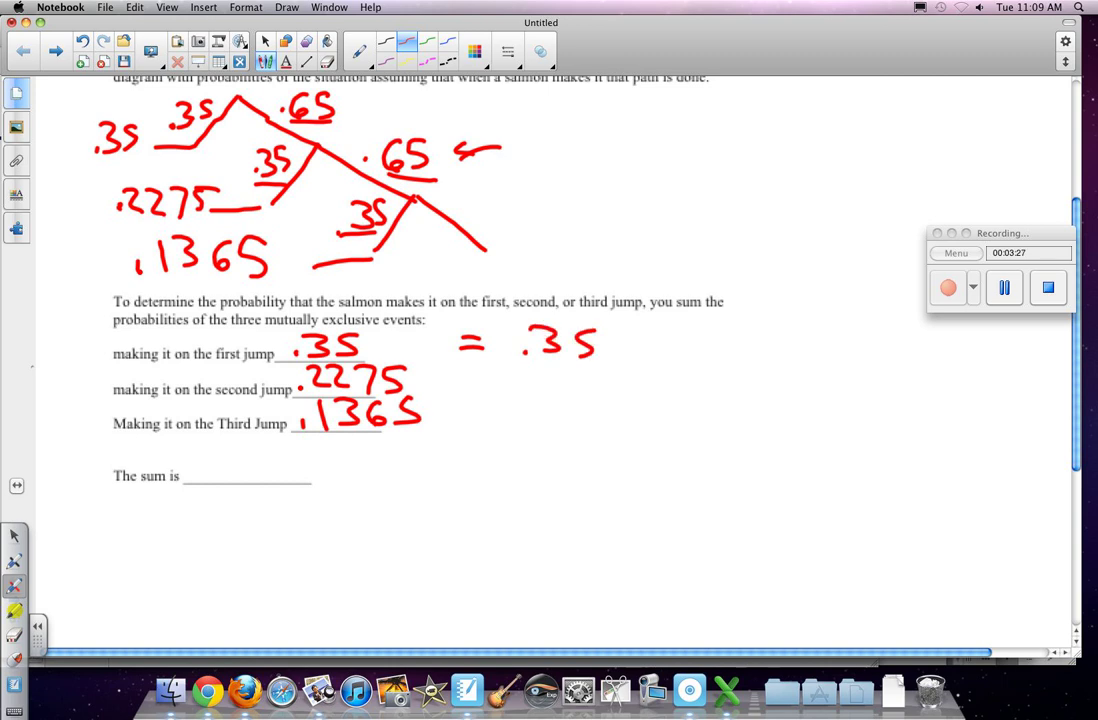
Write the product "= .35 · .65" beside the second-jump answer.
left_click_drag(463, 378, 485, 388)
left_click(525, 388)
mouse_move(547, 370)
left_mouse_down()
mouse_move(545, 391)
mouse_move(579, 392)
left_mouse_up()
left_click(614, 378)
left_click(641, 387)
mouse_move(669, 369)
left_mouse_down()
mouse_move(658, 383)
mouse_move(684, 390)
left_mouse_up()
left_click_drag(686, 362, 720, 357)
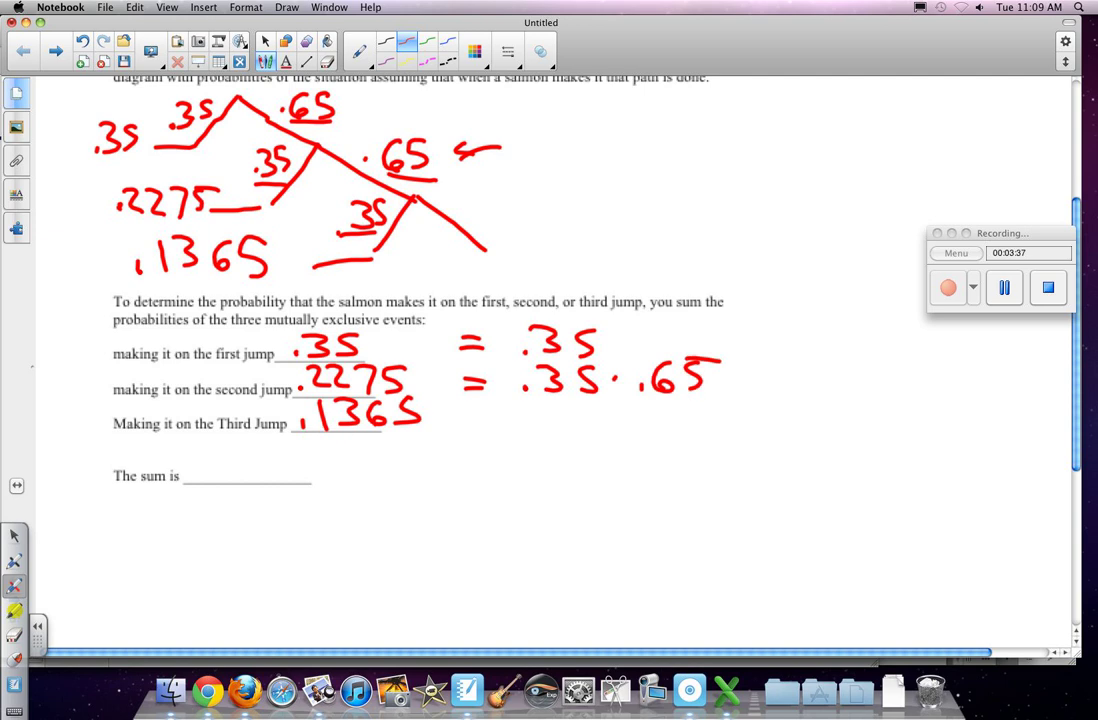
Write the product "= .35 · .65 · .65" beside the third-jump answer.
left_click_drag(463, 414, 527, 426)
mouse_move(538, 403)
left_mouse_down()
mouse_move(538, 430)
mouse_move(570, 432)
left_mouse_up()
left_click_drag(607, 422, 642, 437)
mouse_move(668, 406)
left_mouse_down()
mouse_move(660, 427)
mouse_move(681, 436)
left_mouse_up()
left_click_drag(718, 428, 719, 429)
mouse_move(749, 438)
left_mouse_down()
mouse_move(771, 426)
mouse_move(794, 440)
left_mouse_up()
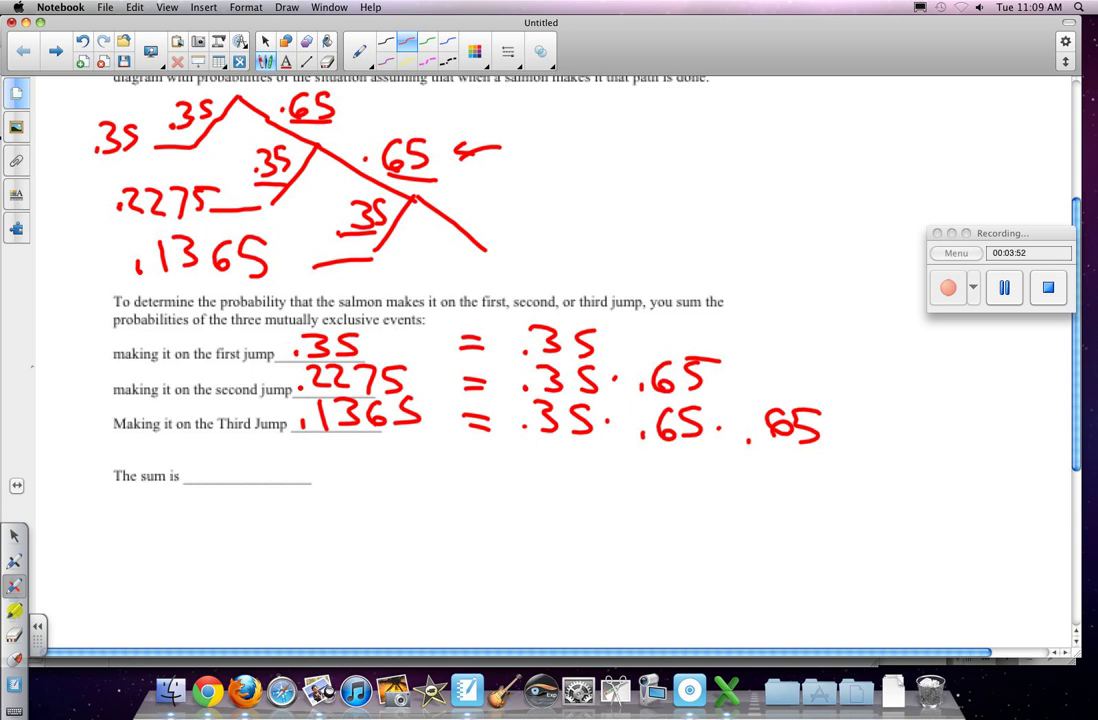
Mark the second- and third-jump answers with small strokes and write "P(1st or 2nd or 3rd)" below the products.
mouse_move(424, 370)
left_mouse_down()
mouse_move(437, 366)
mouse_move(424, 380)
mouse_move(437, 397)
left_mouse_up()
left_click_drag(404, 467, 408, 509)
left_click_drag(400, 456, 406, 486)
left_click_drag(448, 460, 478, 526)
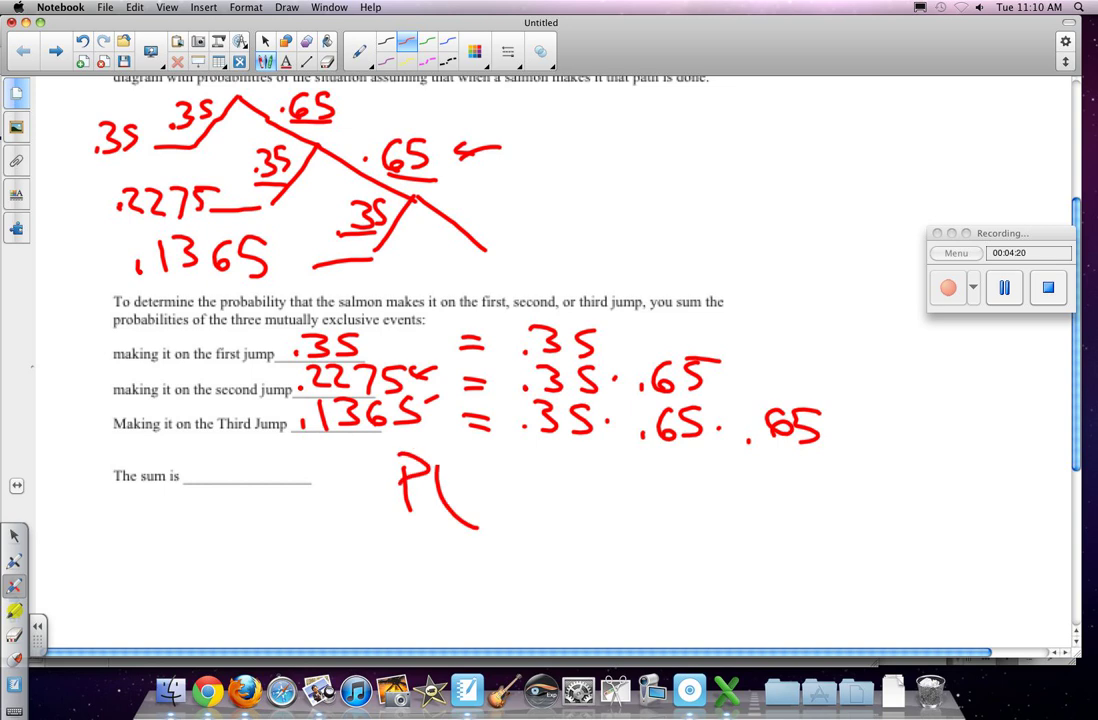
left_click_drag(464, 462, 474, 502)
mouse_move(484, 459)
left_mouse_down()
mouse_move(475, 475)
mouse_move(516, 458)
left_mouse_up()
mouse_move(505, 460)
left_mouse_down()
mouse_move(506, 483)
mouse_move(540, 491)
left_mouse_up()
left_click_drag(559, 489, 614, 513)
left_click_drag(619, 499, 632, 512)
left_click_drag(645, 500, 646, 513)
left_click_drag(688, 496, 686, 497)
left_click_drag(703, 495, 717, 495)
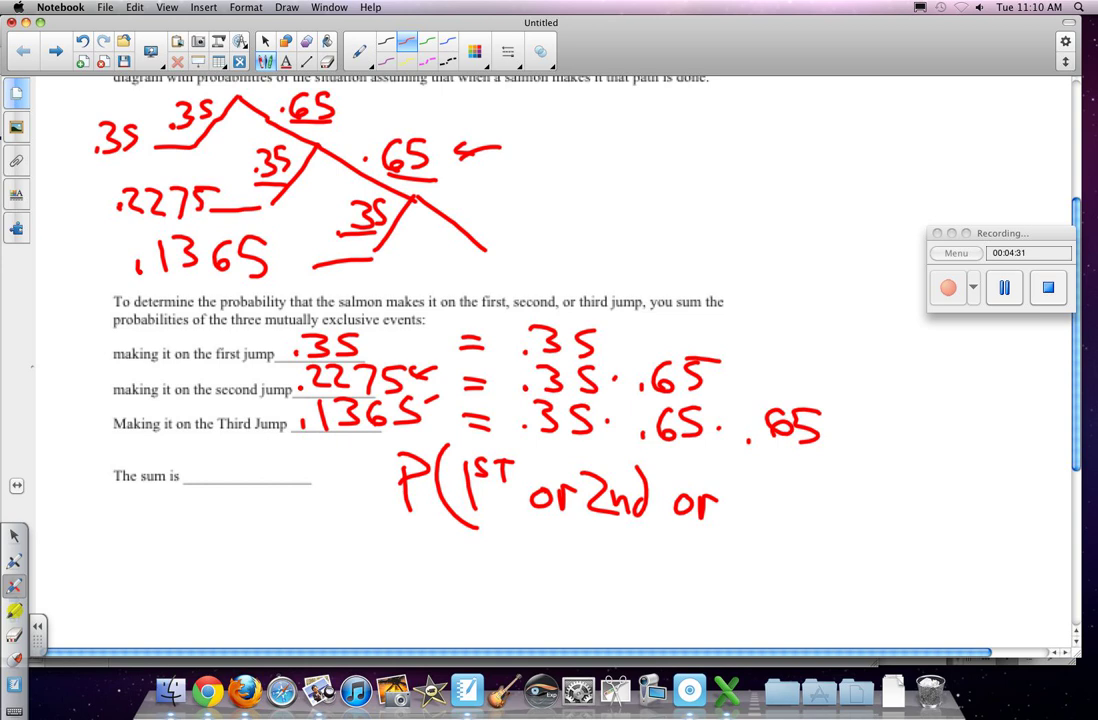
left_click_drag(733, 480, 735, 524)
left_click_drag(765, 500, 785, 484)
left_click_drag(806, 490, 808, 476)
left_click_drag(814, 472, 812, 540)
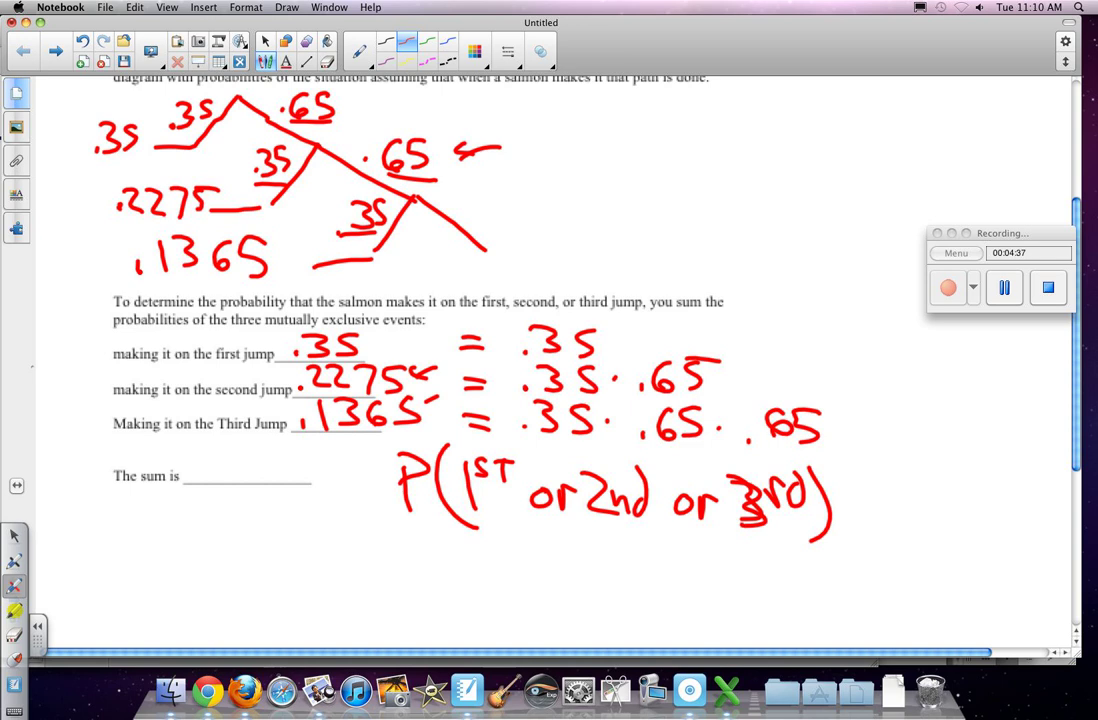
Write a plus sign under each "or" in the probability expression.
mouse_move(548, 549)
left_mouse_down()
mouse_move(575, 557)
mouse_move(566, 576)
left_mouse_up()
left_click_drag(688, 545, 715, 544)
left_click_drag(703, 533, 704, 576)
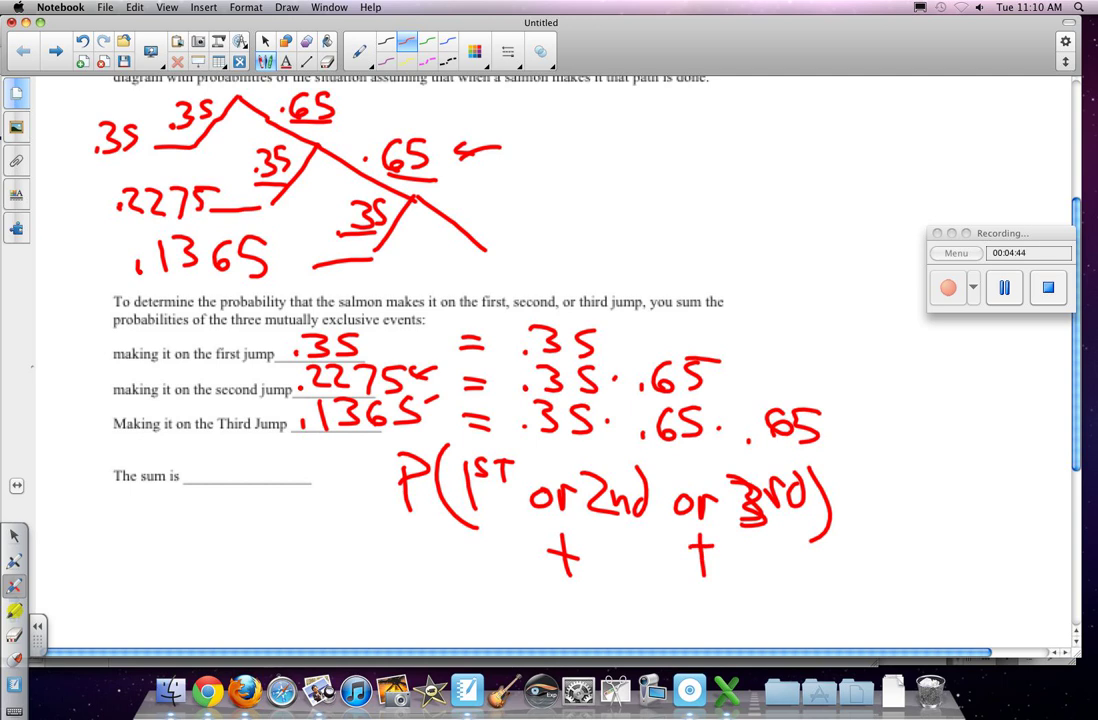
left_click(1004, 288)
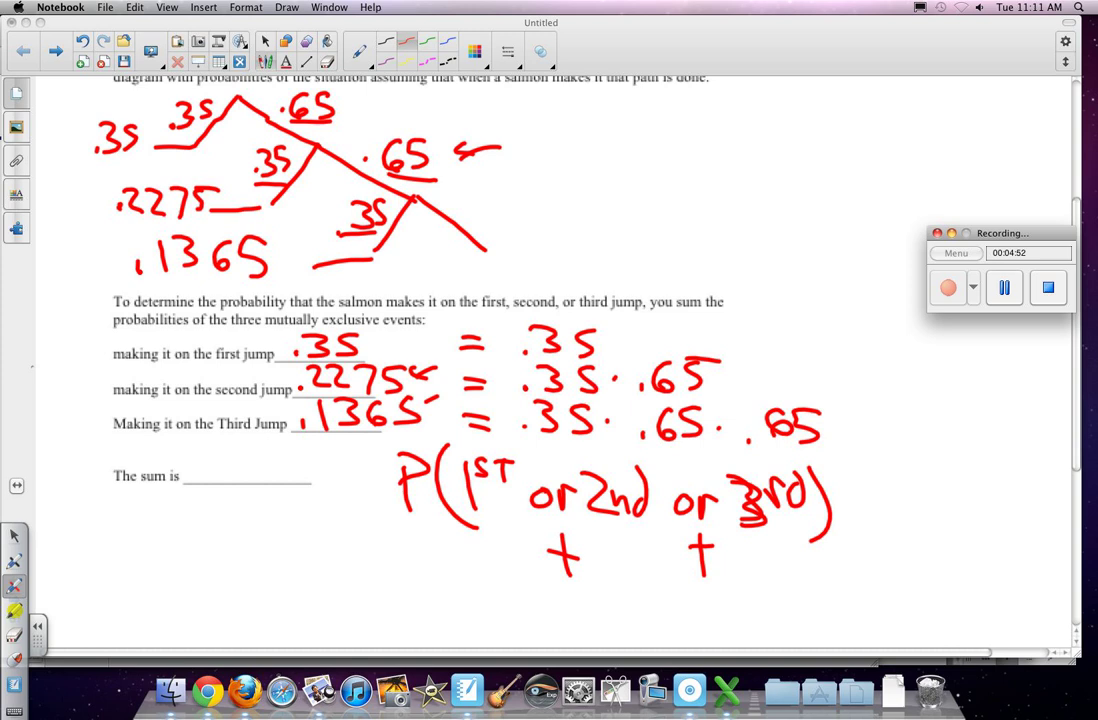
Write .714 in the blank for the sum.
left_click(207, 447)
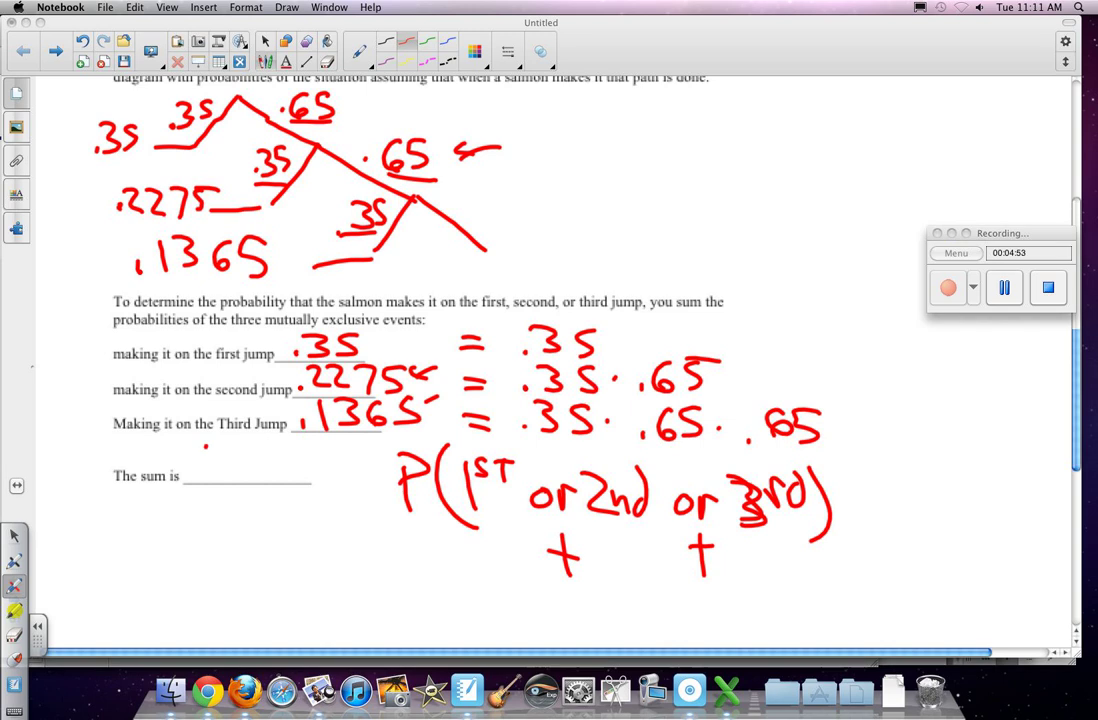
mouse_move(207, 448)
left_mouse_down()
mouse_move(213, 482)
mouse_move(272, 466)
left_mouse_up()
left_click(195, 477)
left_click_drag(264, 445, 266, 482)
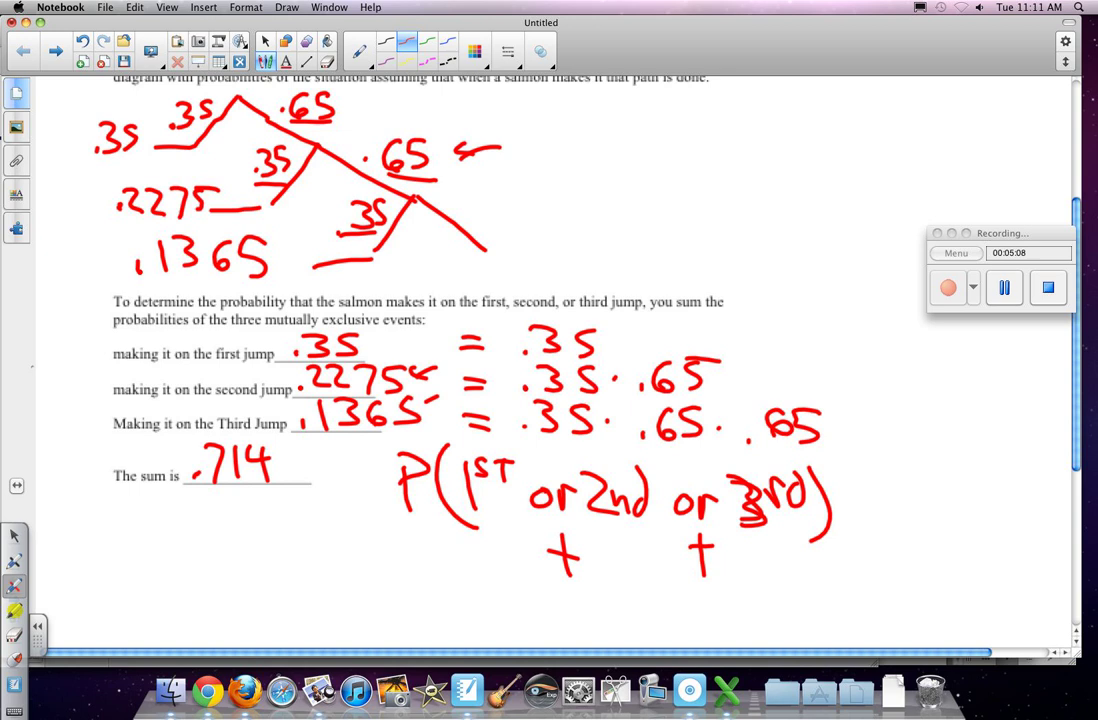
Go to the "Dieing for a 4" page, switch to Chrome, and show the rolling 4 experiment sheet of the dice rolling spreadsheet.
key("Page_Down")
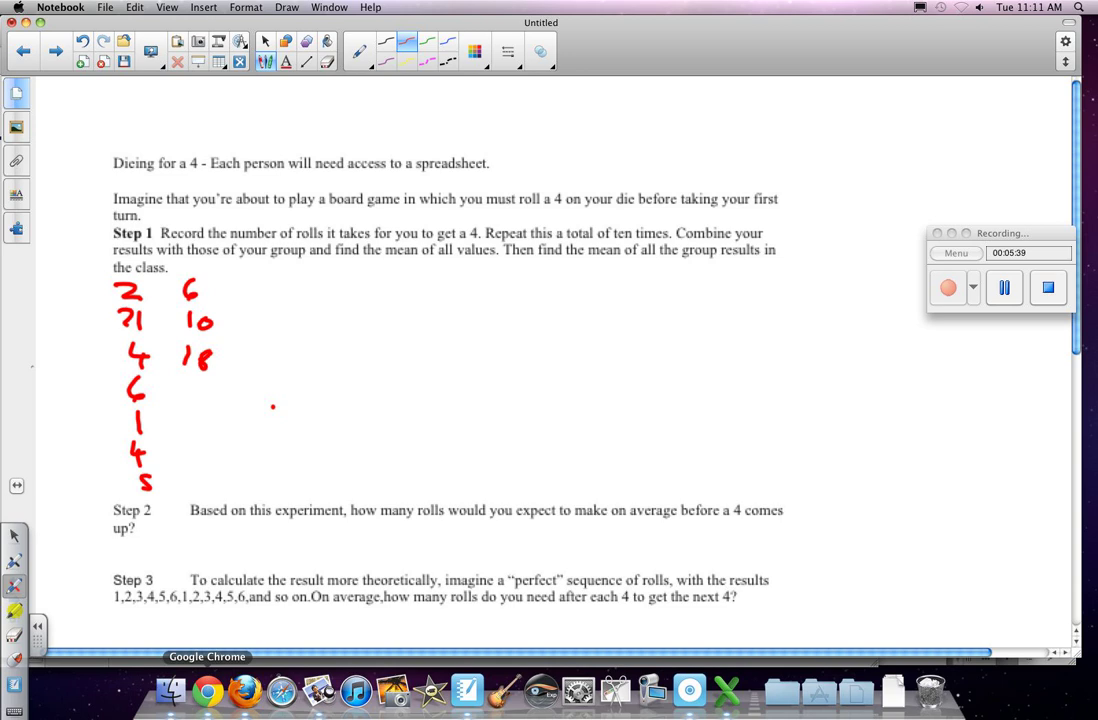
left_click(207, 690)
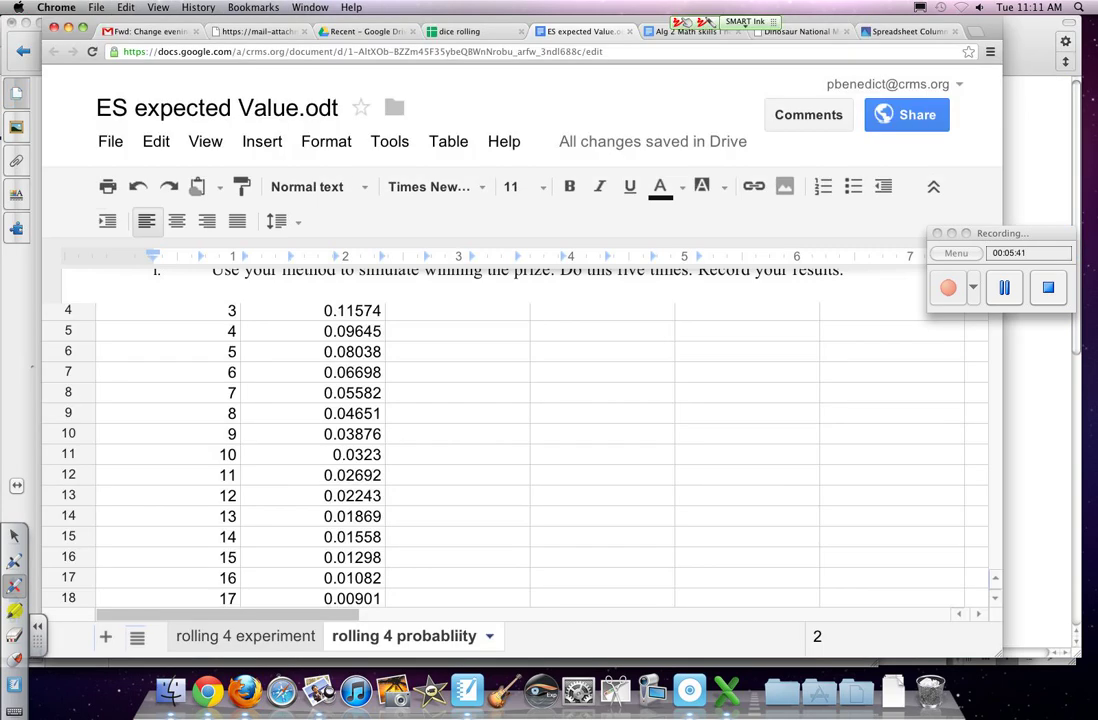
left_click(460, 32)
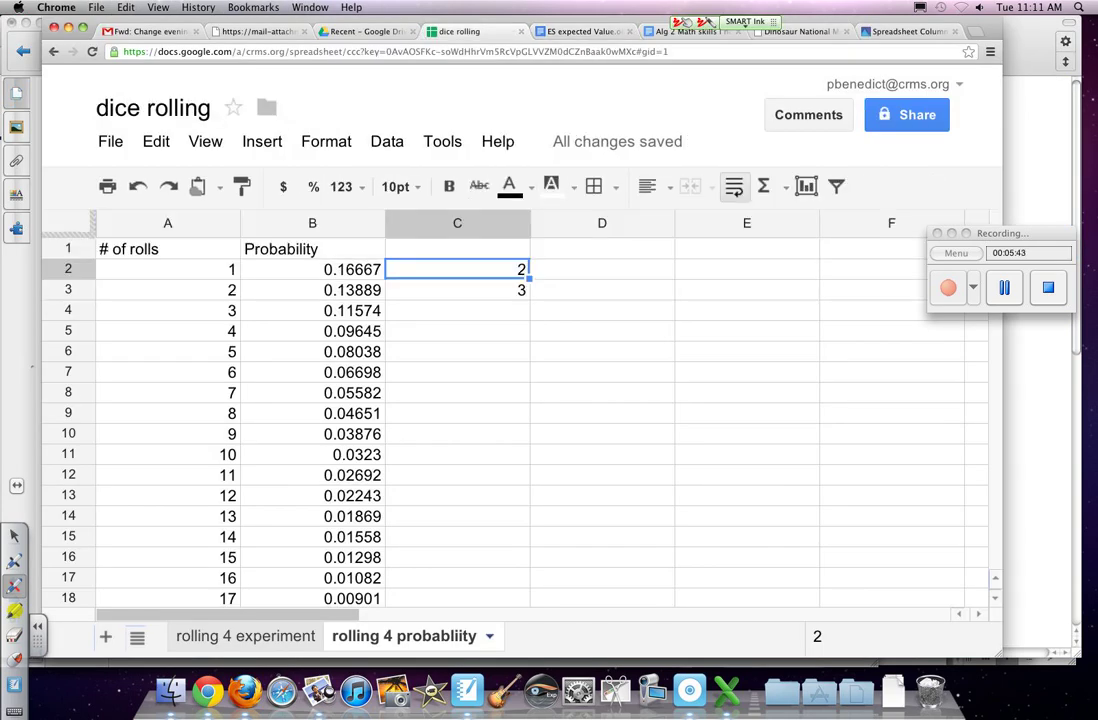
left_click(251, 636)
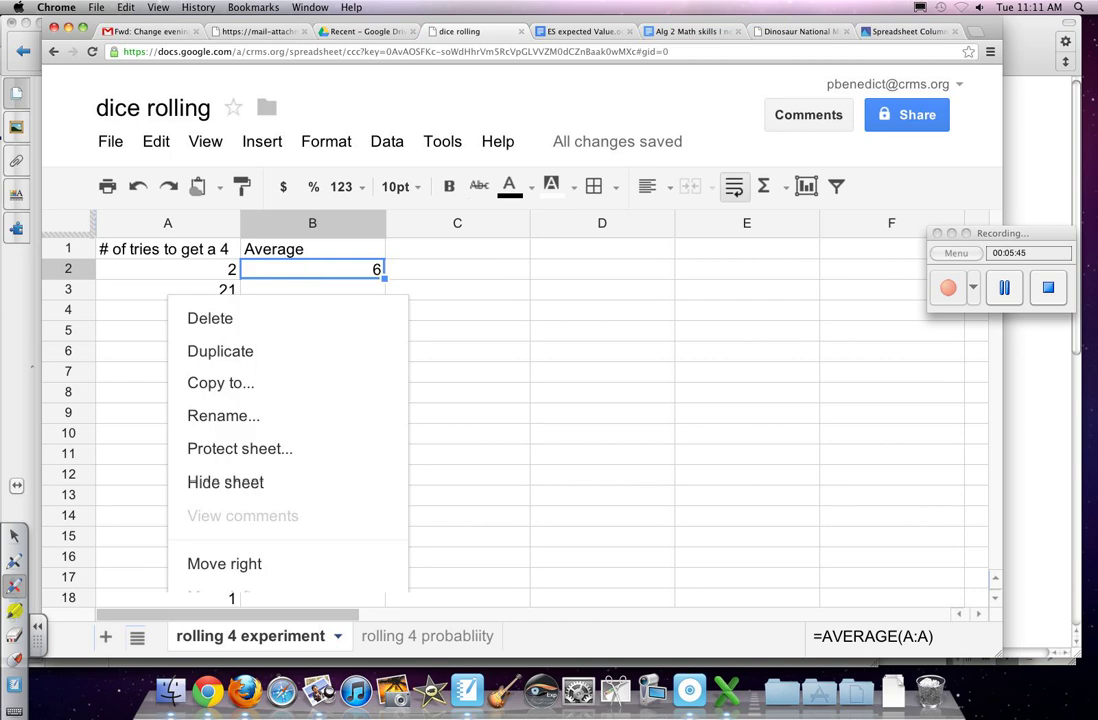
left_click(134, 434)
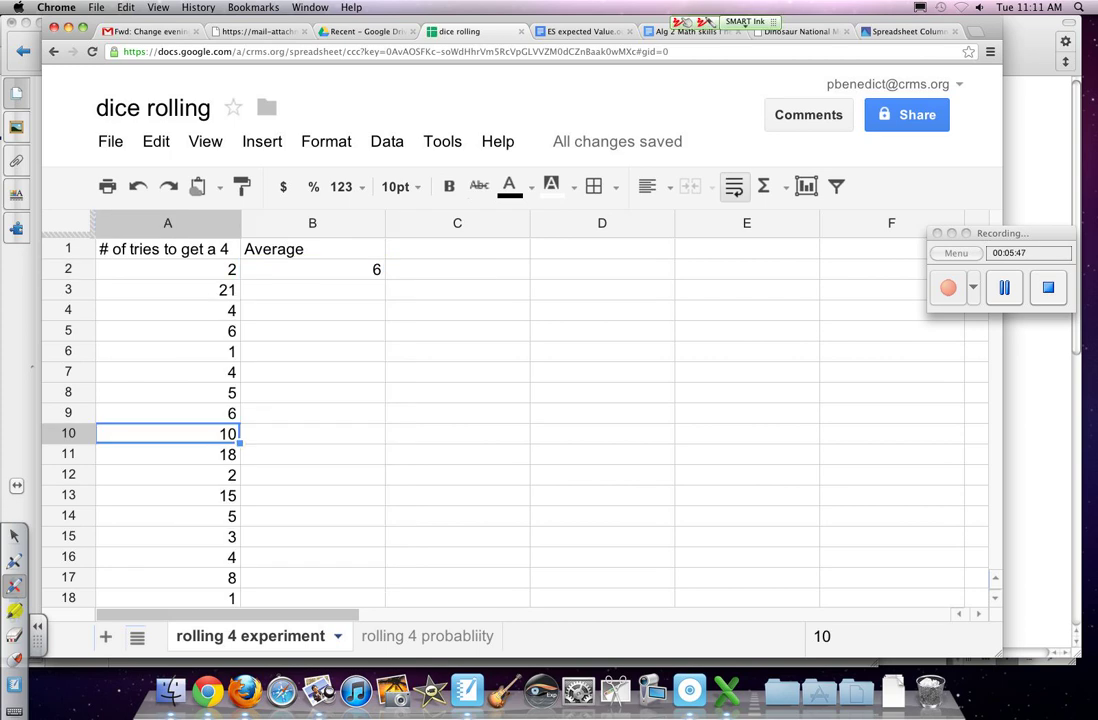
Examine the recorded numbers of tries to get a 4 in column A through the end of the list.
left_click(168, 223)
left_click(167, 222)
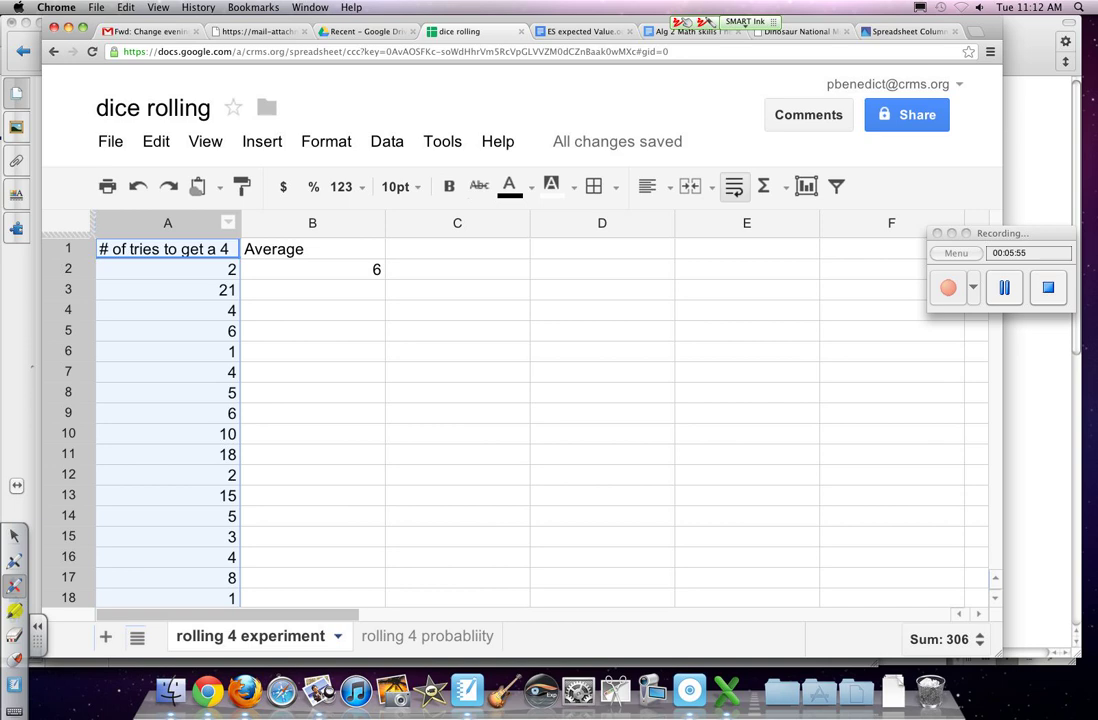
left_click(168, 270)
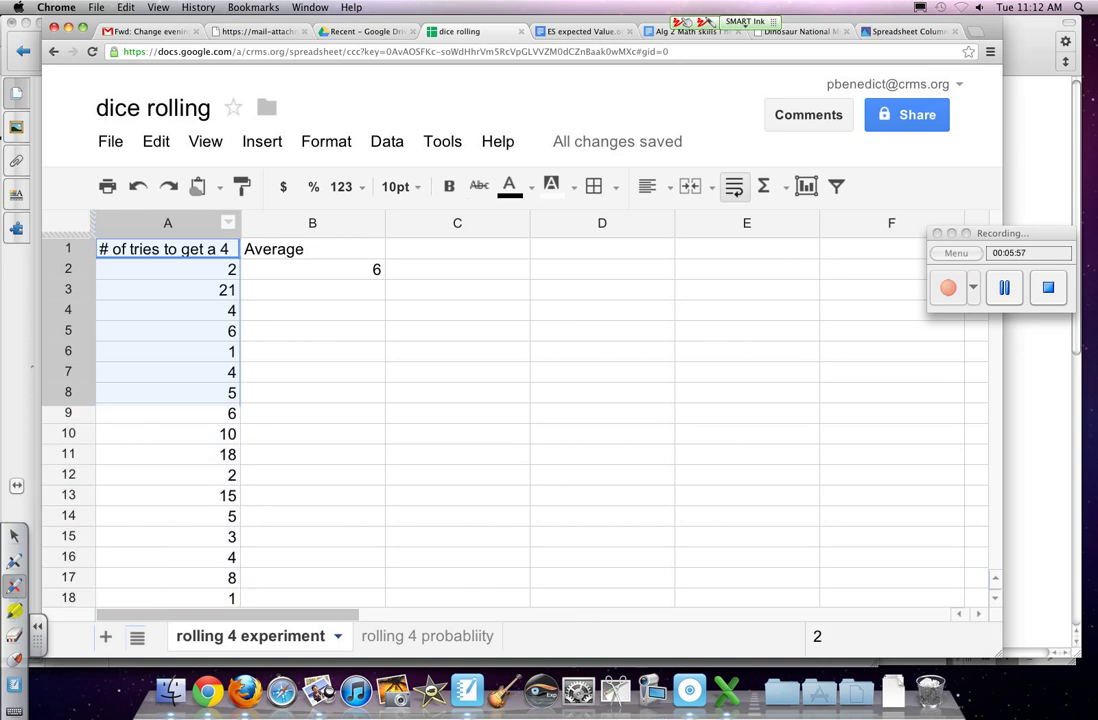
left_click(167, 269)
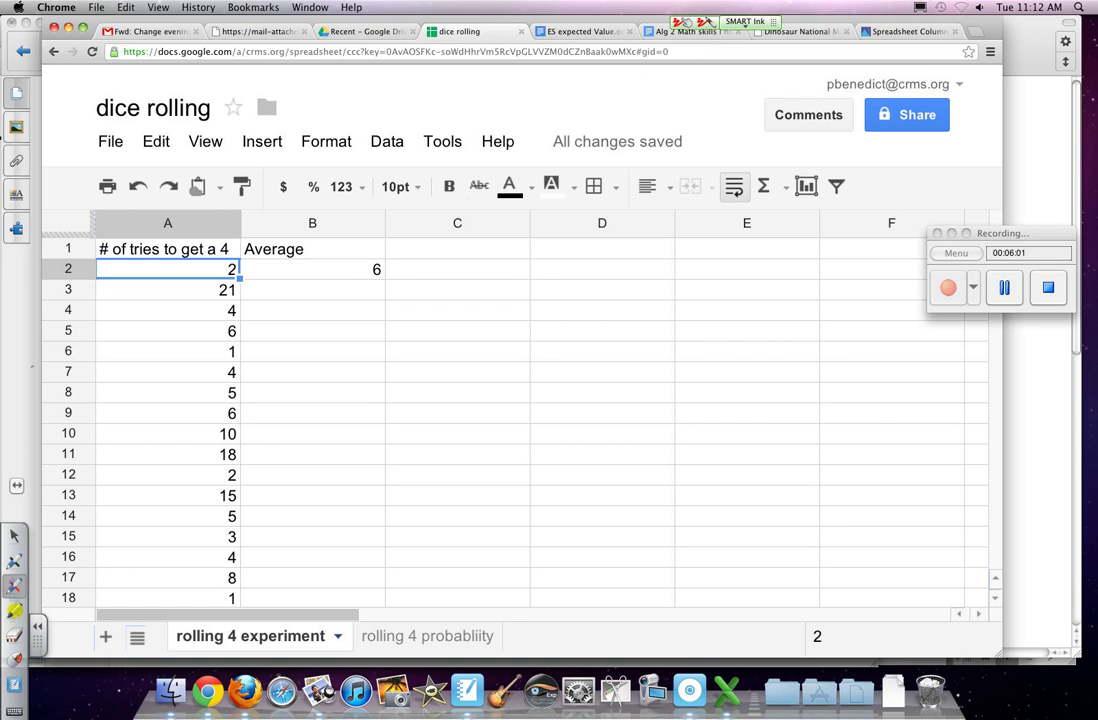
key("Down")
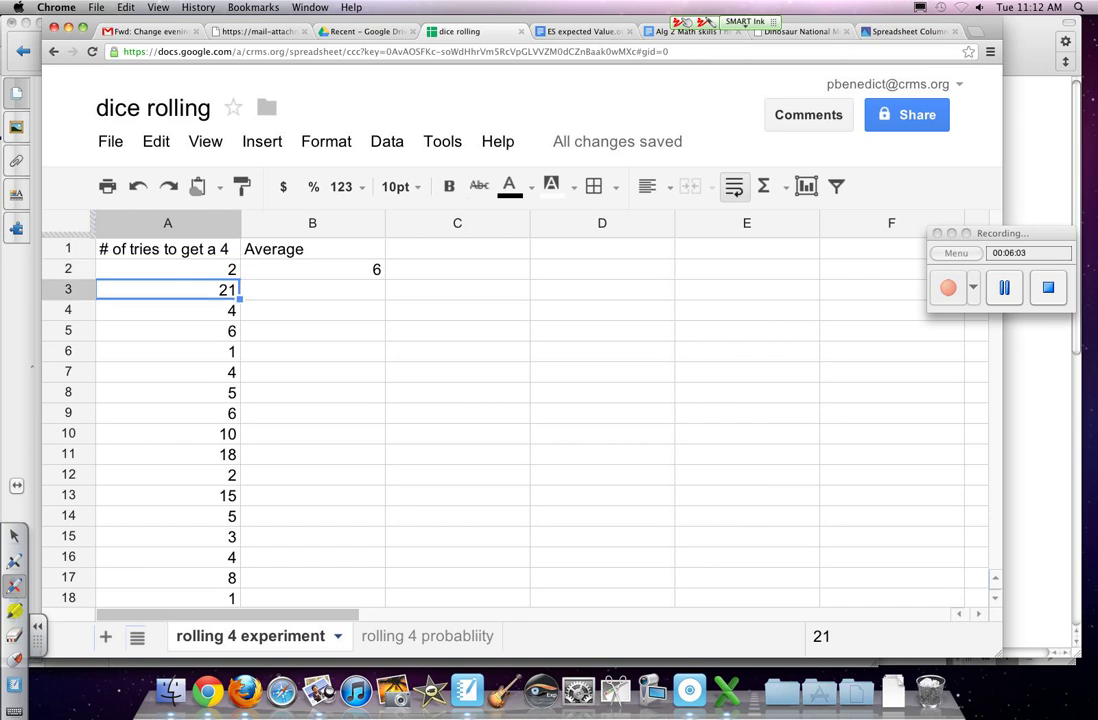
scroll(520, 420, "down", 15)
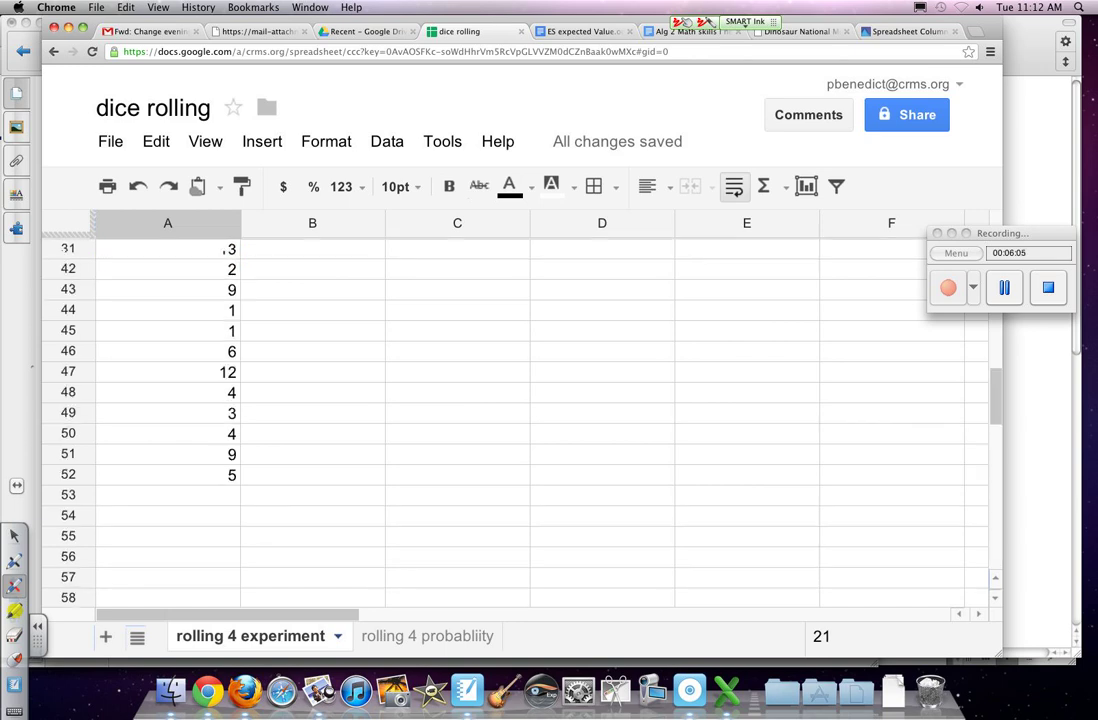
Return to the start of the experiment data and inspect the average formula in cell B2.
scroll(520, 420, "up", 10)
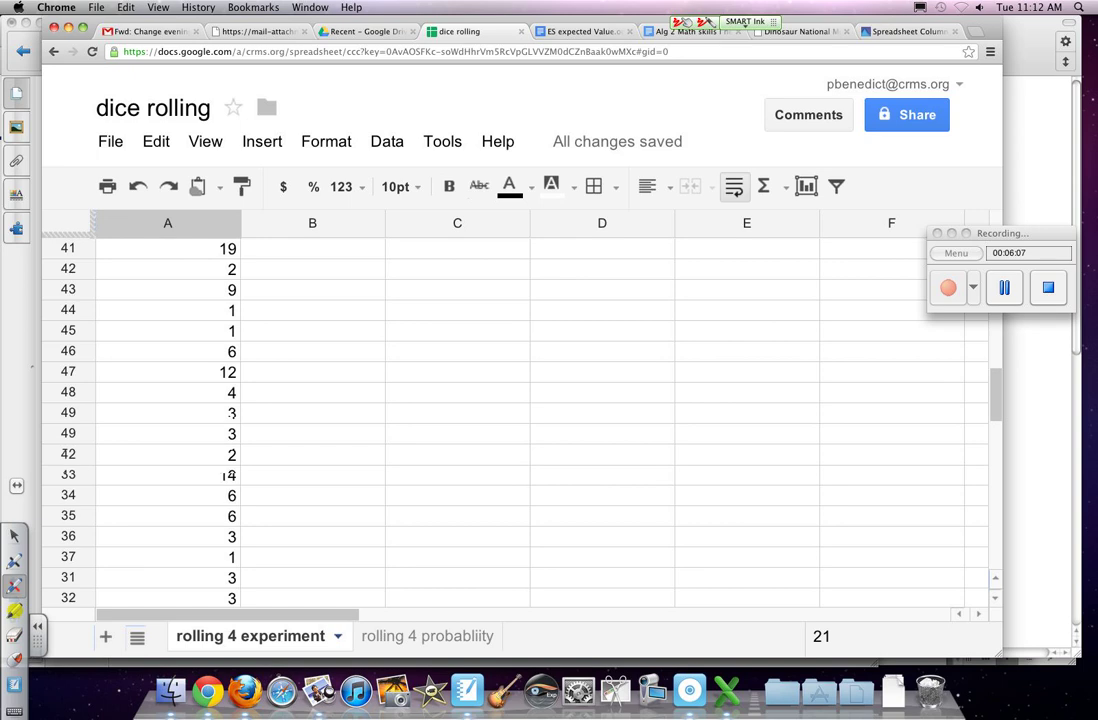
scroll(520, 420, "up", 10)
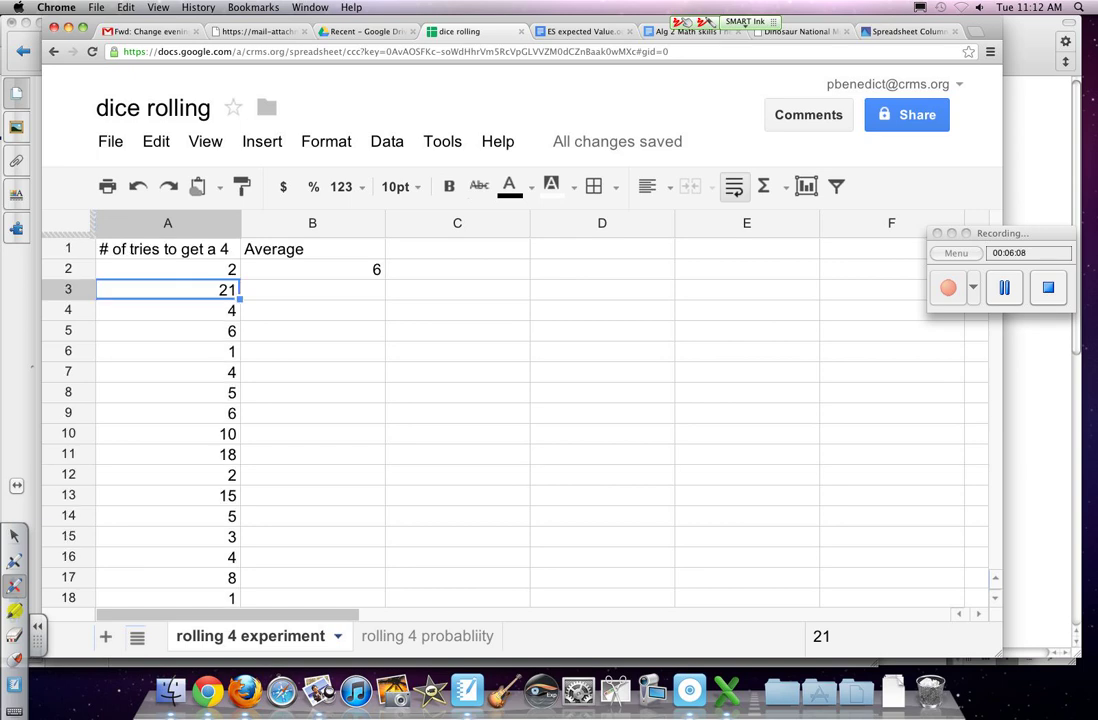
left_click(312, 270)
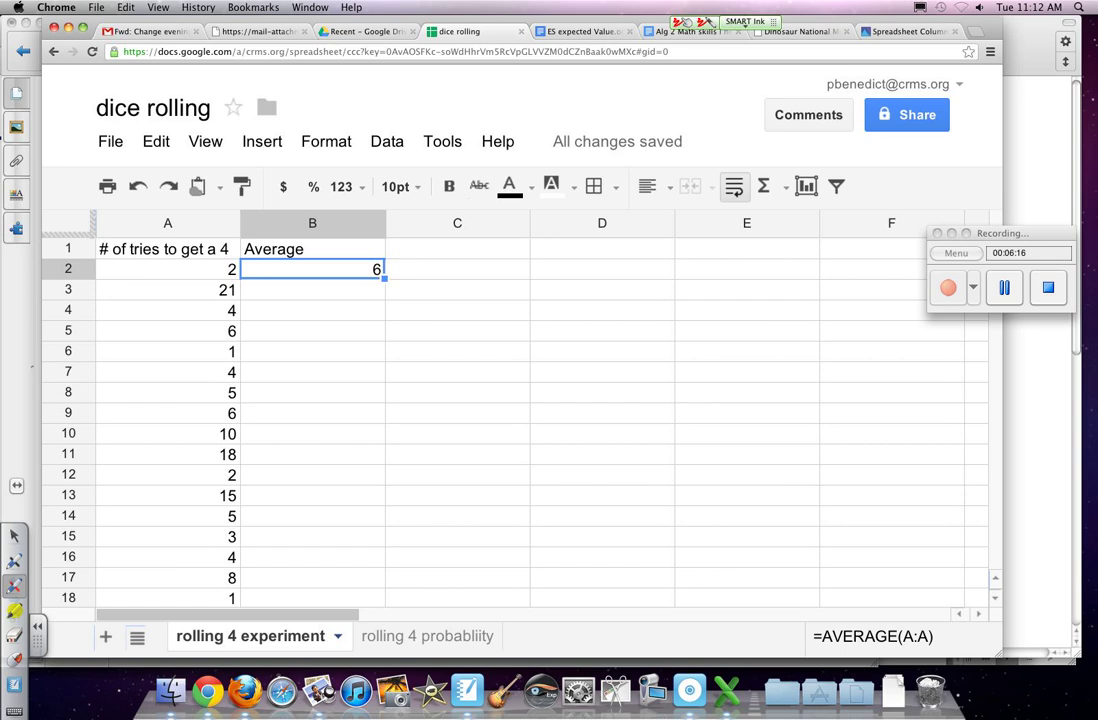
Examine individual numbers of tries in column A, checking rows 41, 40 and 37.
scroll(500, 420, "down", 8)
scroll(515, 422, "up", 5)
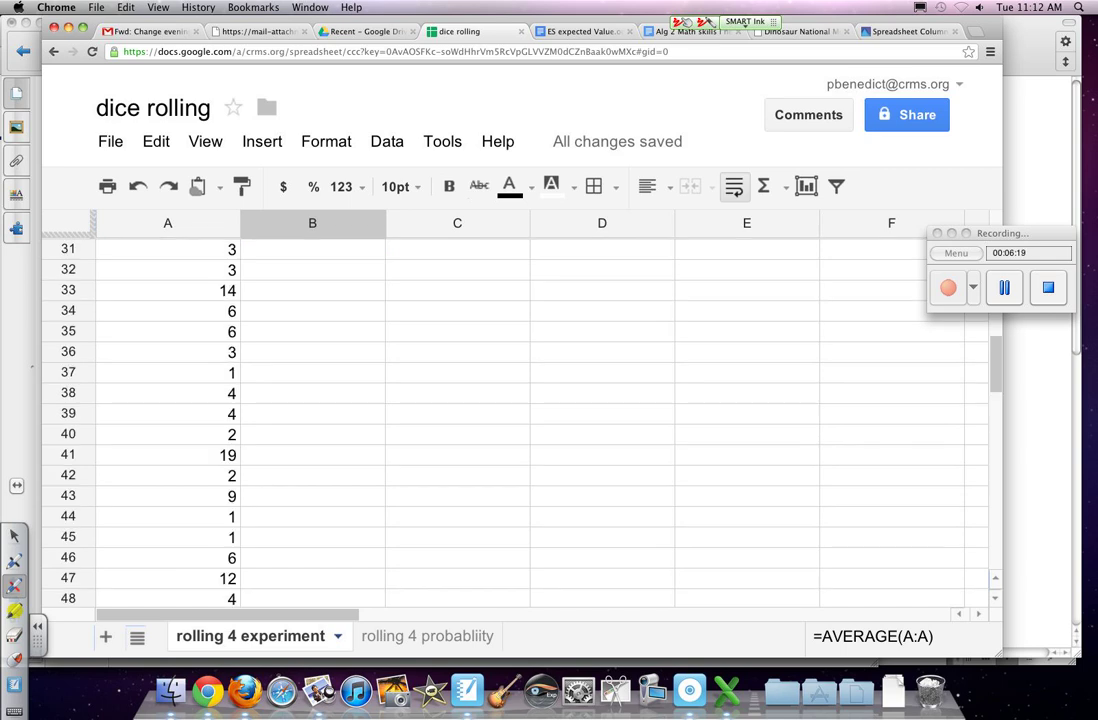
left_click(190, 455)
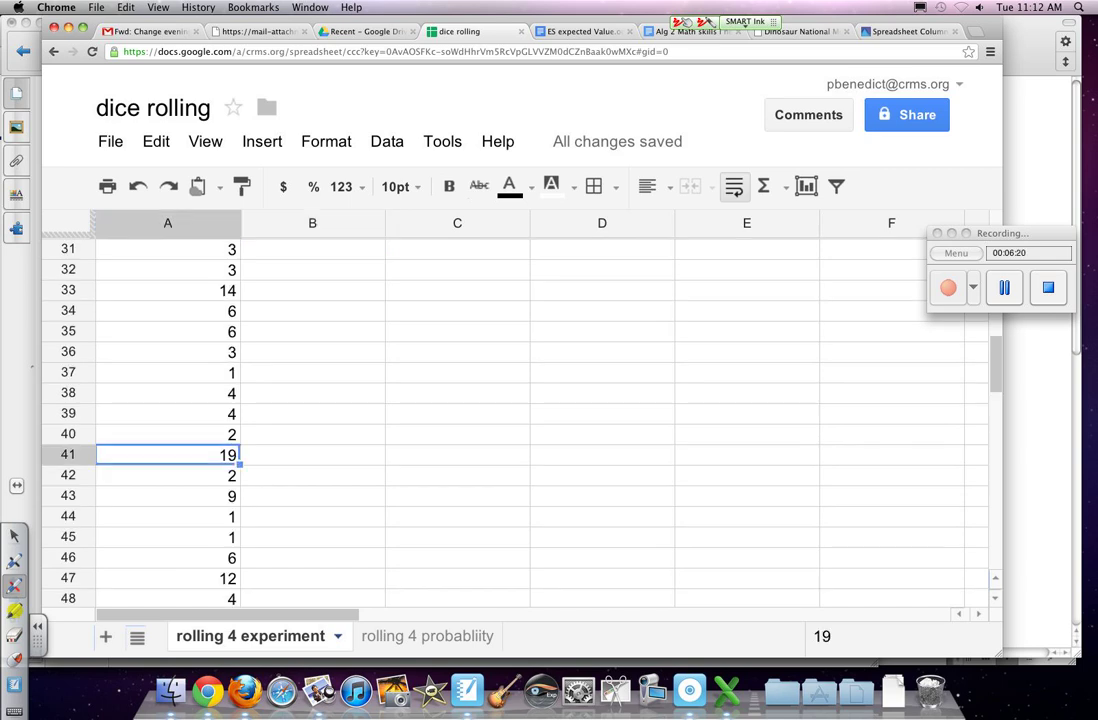
left_click(180, 435)
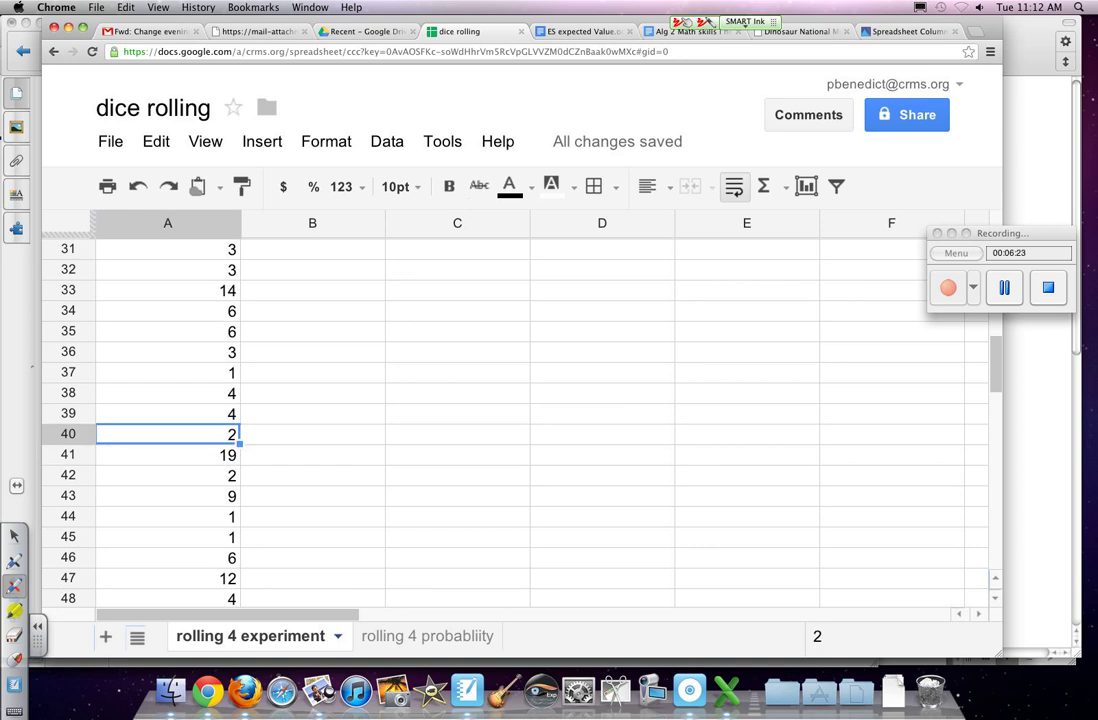
left_click(180, 373)
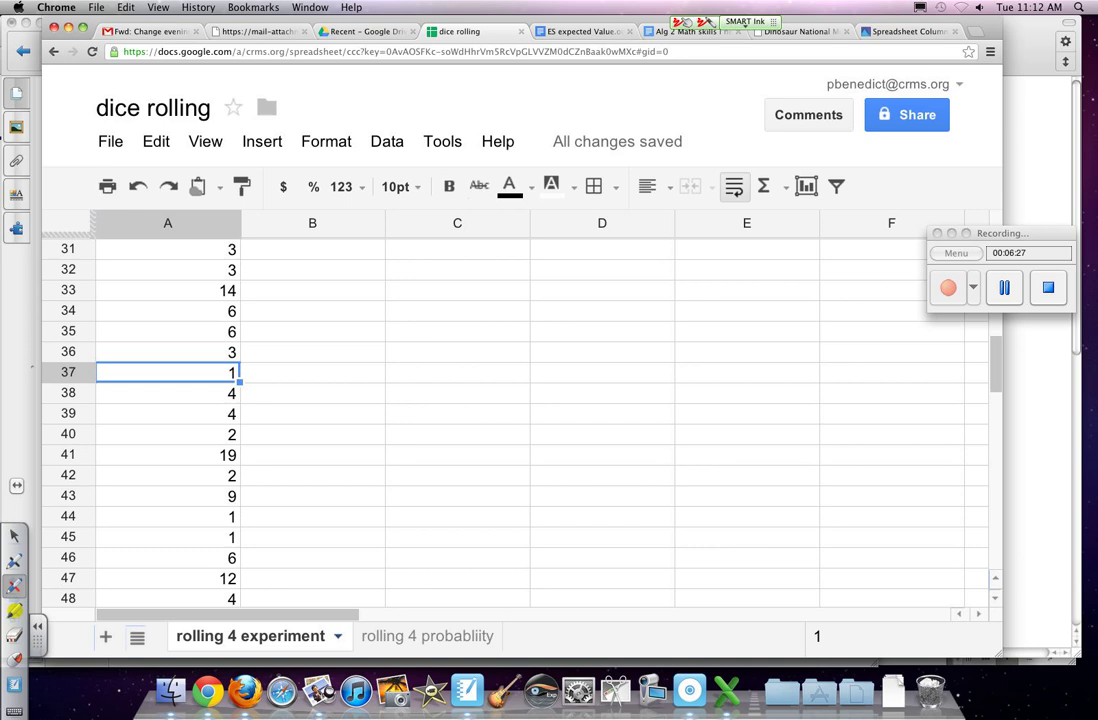
Switch to the Notebook worksheet and handwrite "on sheet" in red in the Step 1 work area.
left_click(1004, 288)
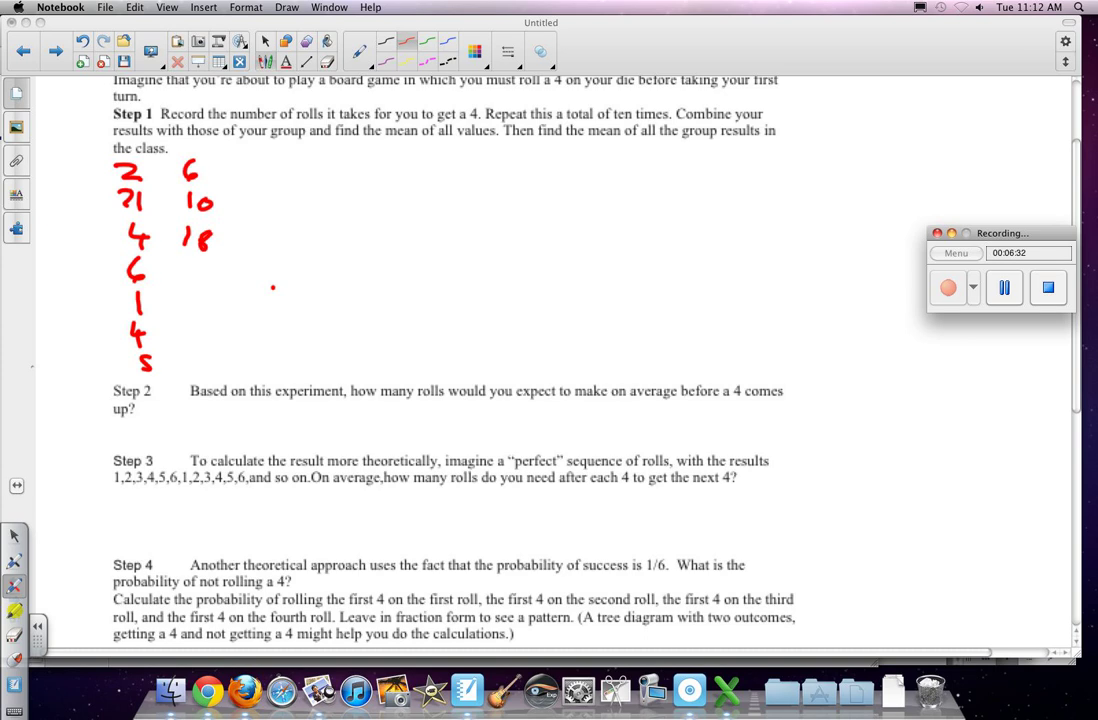
left_click(273, 288)
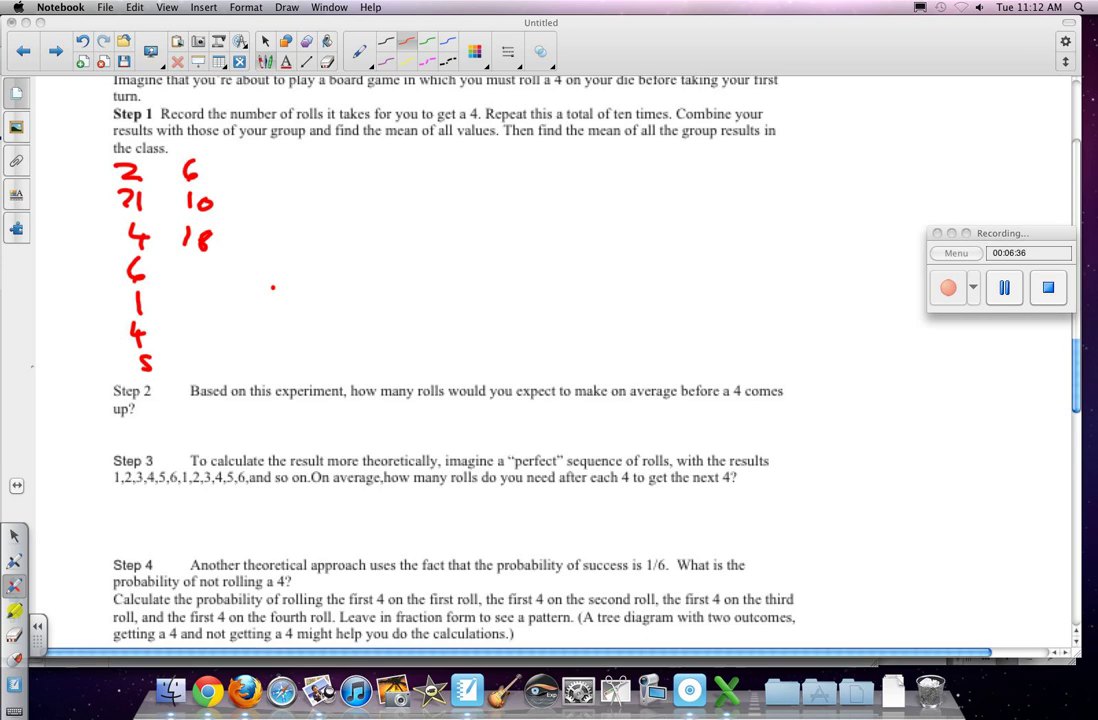
left_click_drag(342, 297, 410, 315)
left_click_drag(484, 264, 462, 318)
mouse_move(492, 252)
left_mouse_down()
mouse_move(561, 311)
mouse_move(589, 313)
left_mouse_up()
left_click_drag(591, 303, 612, 312)
left_click_drag(615, 284, 660, 281)
left_click_drag(648, 283, 650, 318)
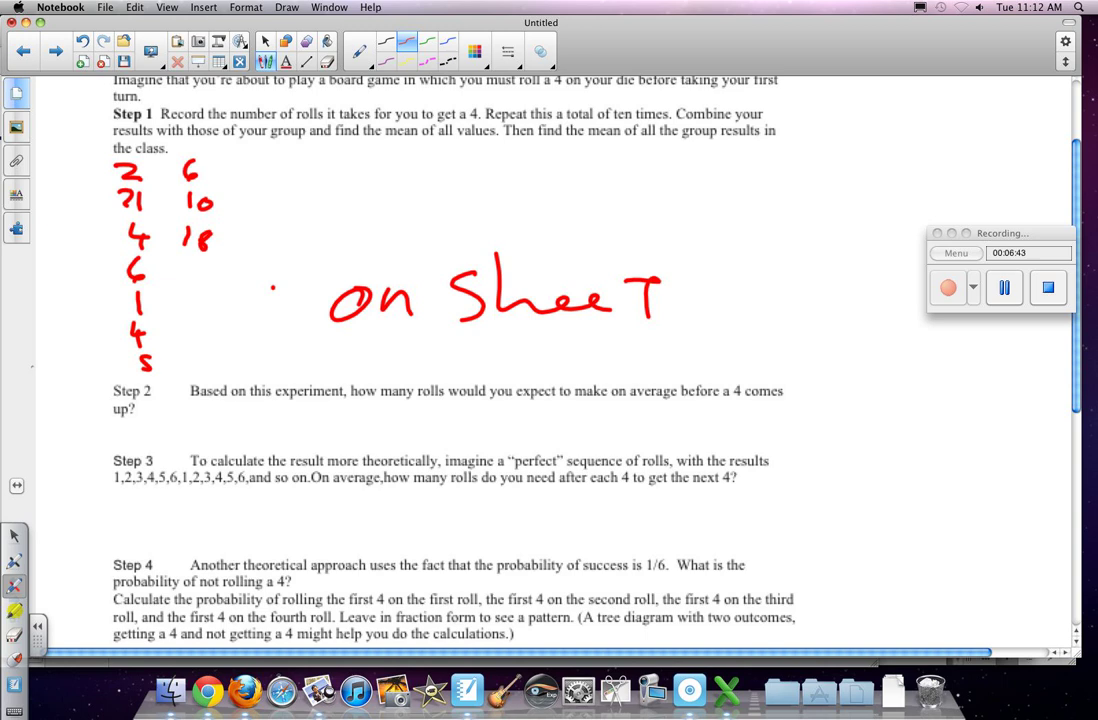
Write 6 as the Step 2 answer and underline the "perfect" sequence wording and the listed results in Step 3.
left_click_drag(306, 403, 284, 428)
left_click_drag(519, 462, 675, 478)
left_click_drag(115, 488, 254, 486)
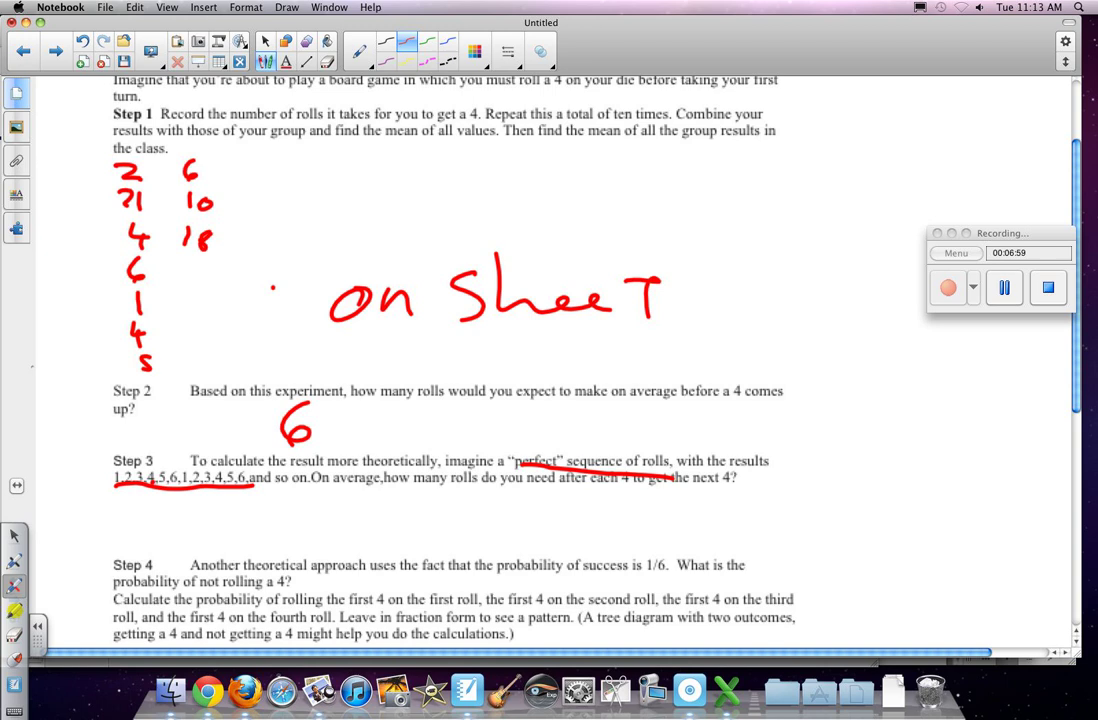
Draw three brackets under the Step 3 sequence to mark the gaps between successive 4s, labeling each one 6.
mouse_move(149, 488)
left_mouse_down()
mouse_move(219, 488)
mouse_move(176, 526)
mouse_move(298, 507)
mouse_move(298, 489)
left_mouse_up()
mouse_move(266, 517)
left_mouse_down()
mouse_move(256, 530)
mouse_move(386, 489)
mouse_move(387, 476)
left_mouse_up()
left_click(382, 514)
left_click_drag(362, 521, 349, 536)
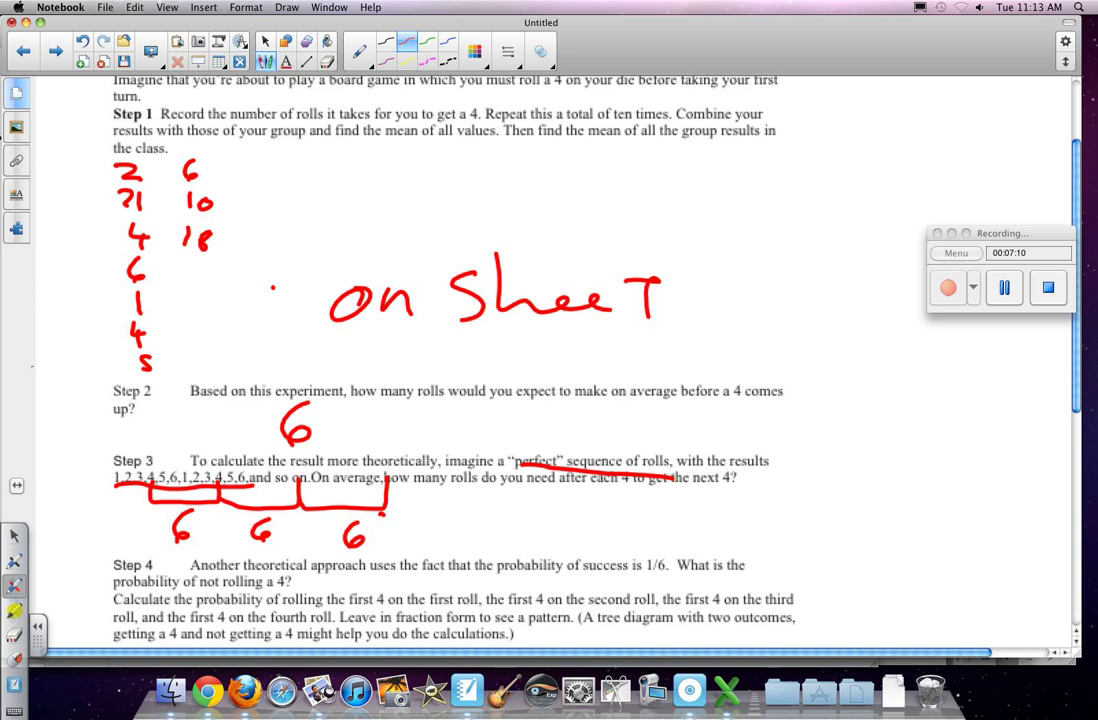
In Step 4, mark the first-roll 1/6 and the second-roll path in blue, underlining the 5/36 result.
scroll(550, 400, "down", 2)
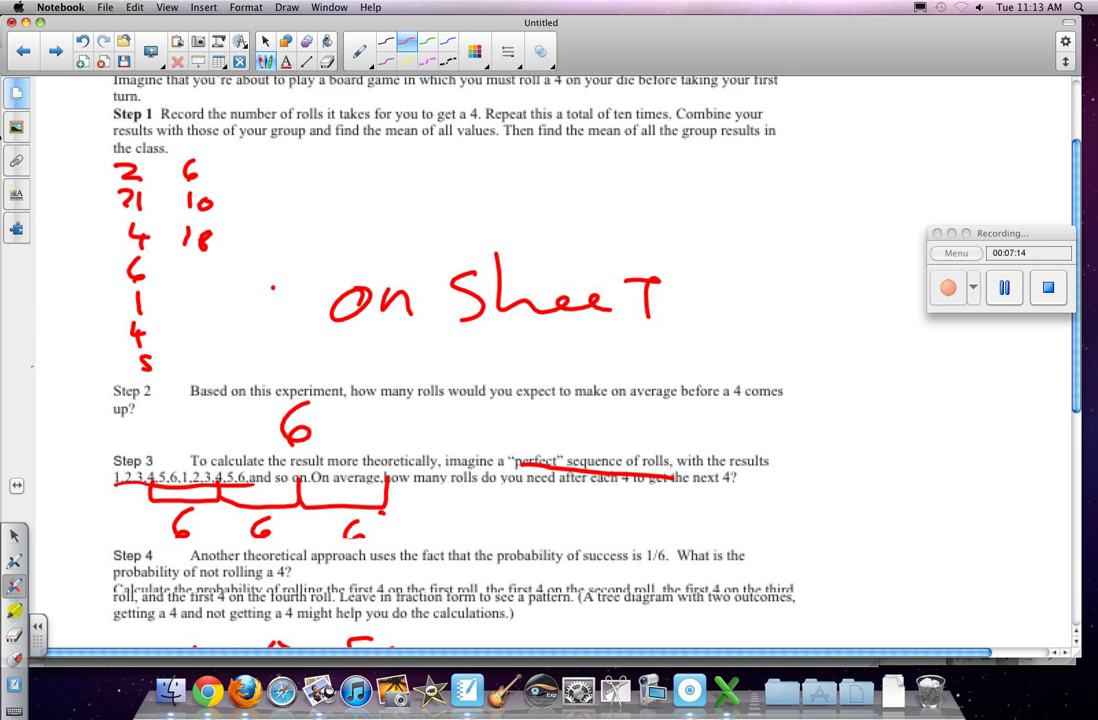
scroll(550, 400, "down", 5)
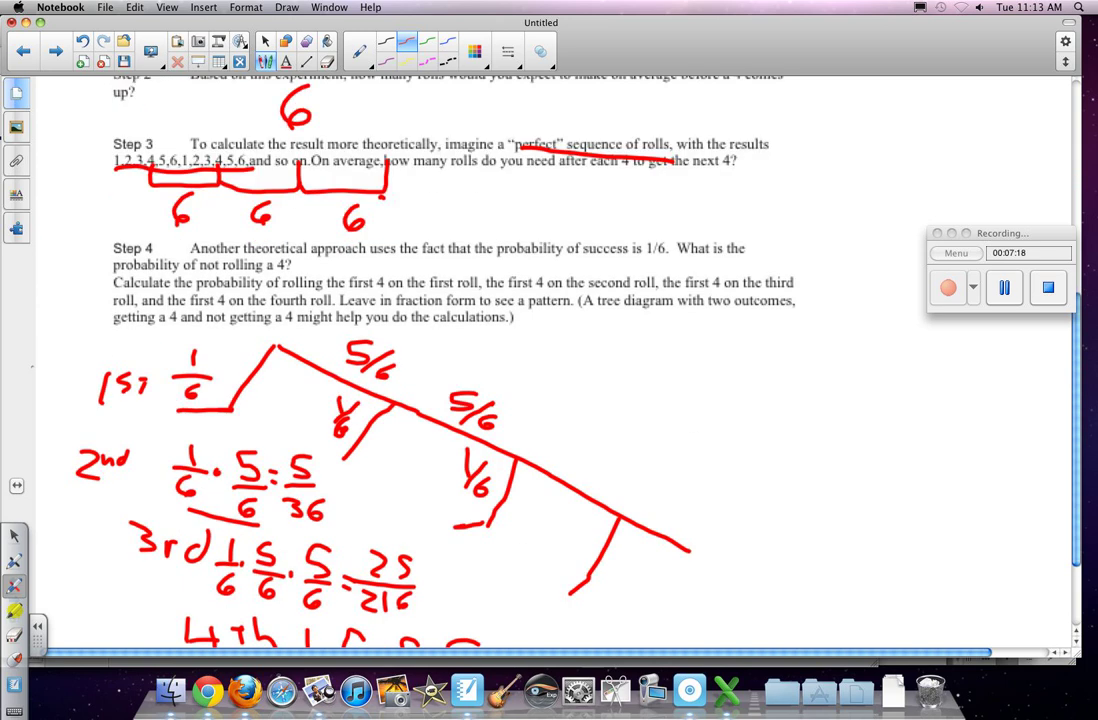
left_click_drag(1086, 498, 1085, 548)
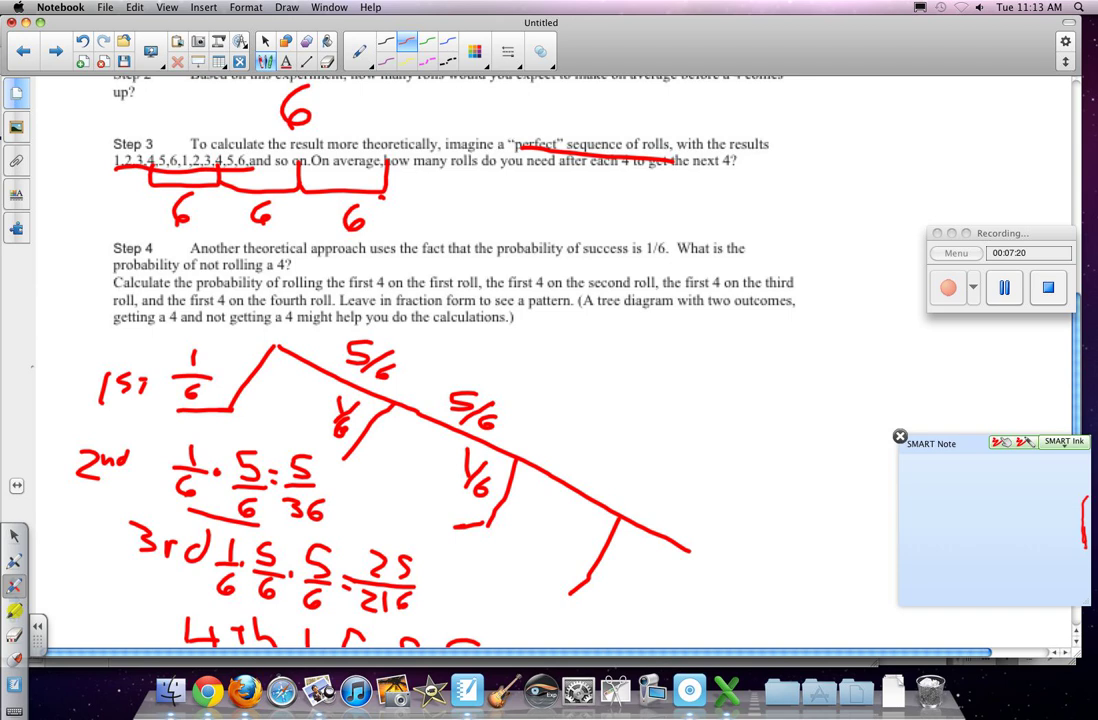
left_click(14, 536)
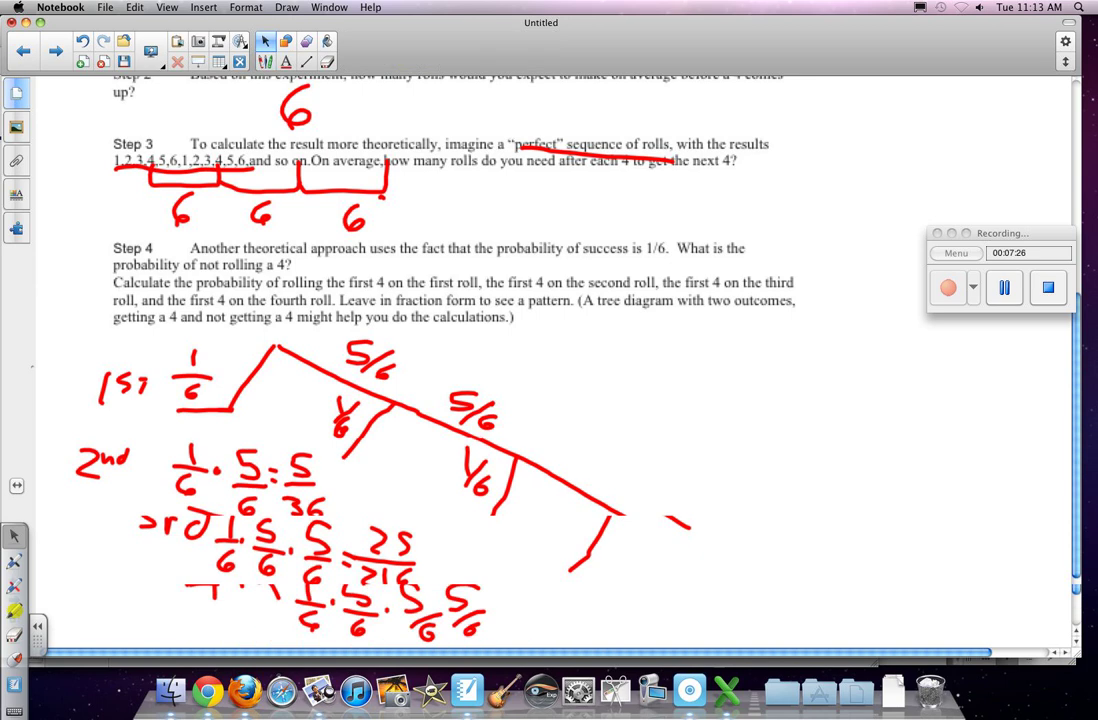
scroll(555, 365, "down", 3)
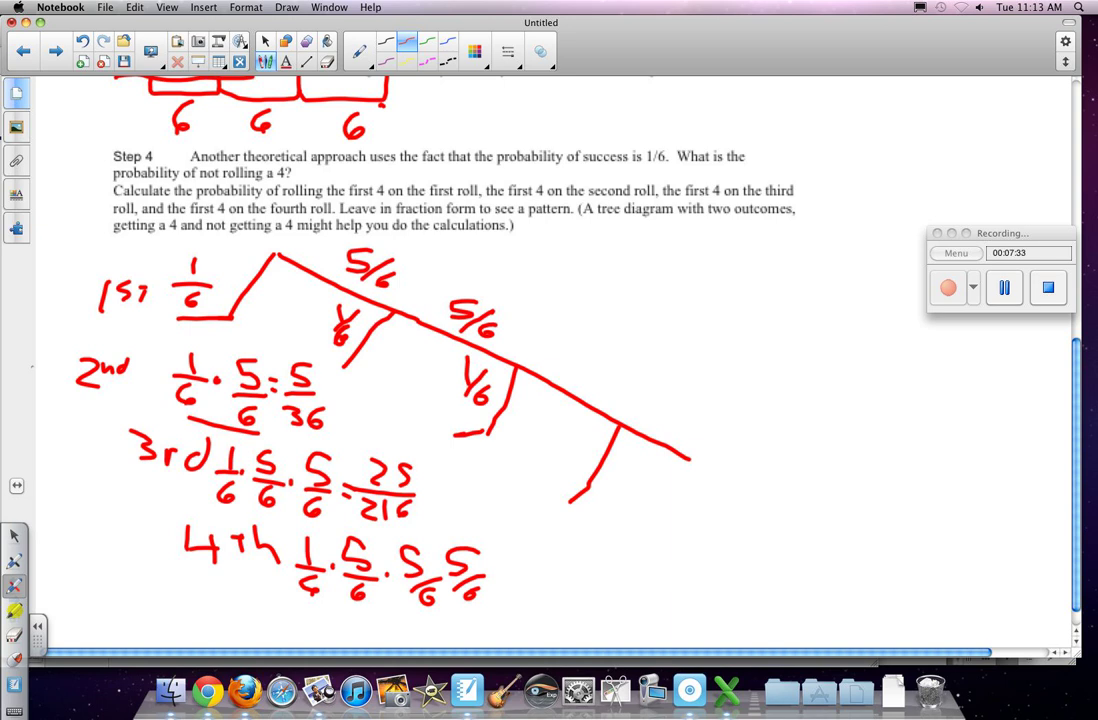
left_click(14, 537)
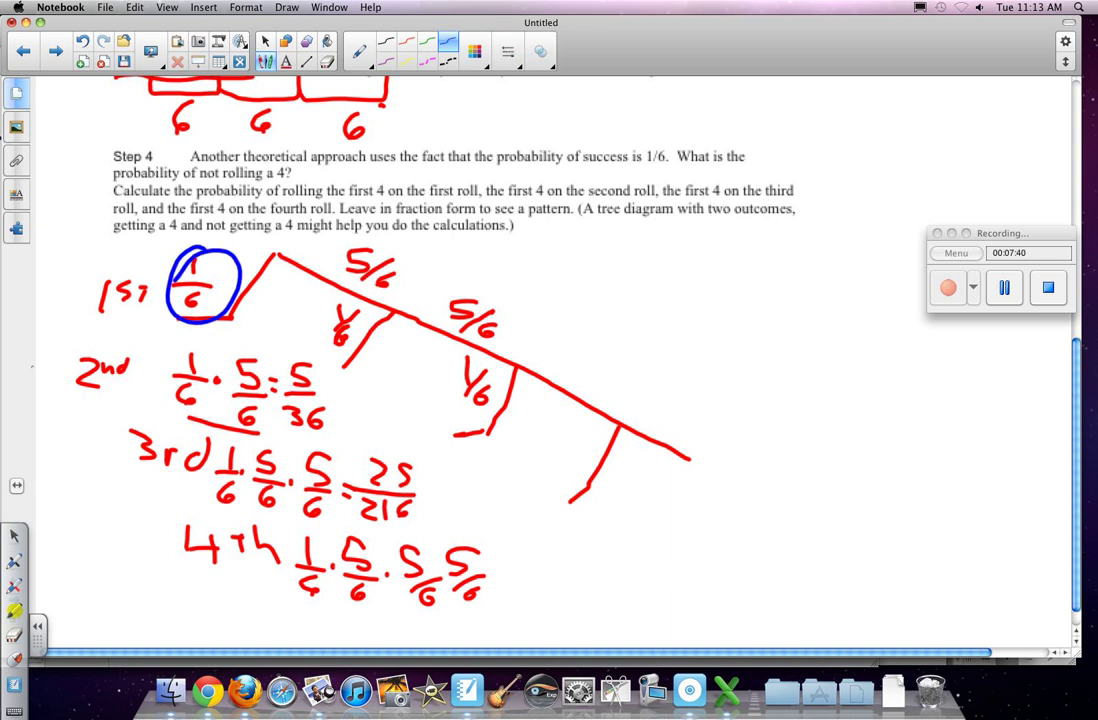
left_click_drag(298, 262, 336, 364)
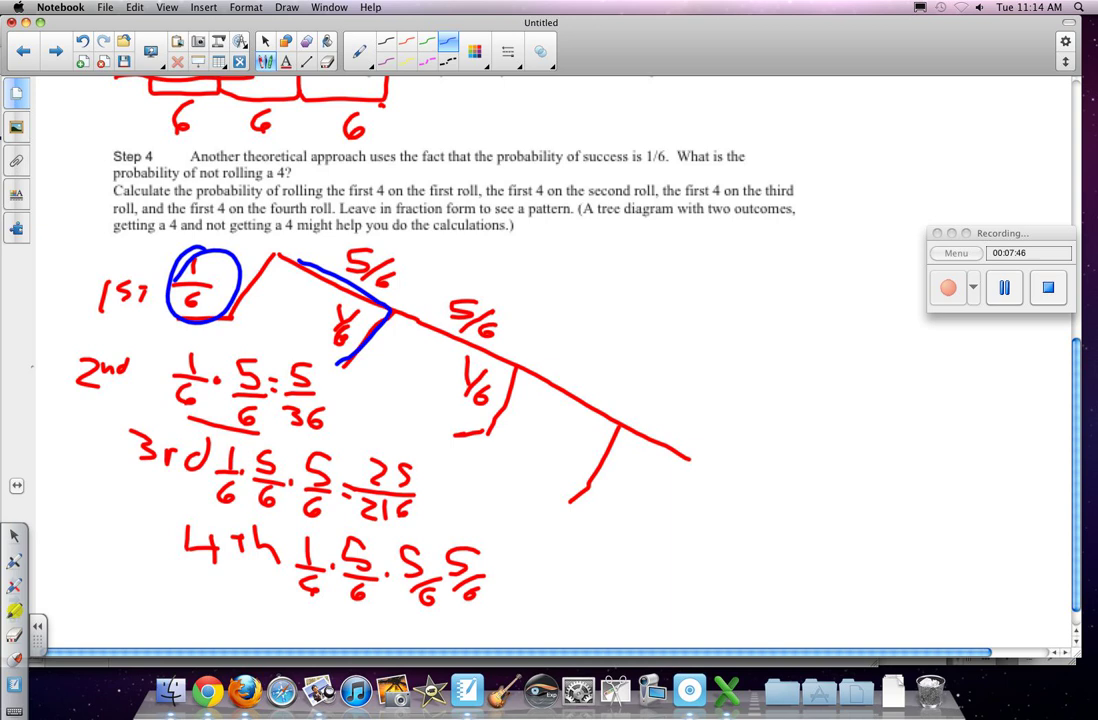
left_click_drag(286, 431, 323, 432)
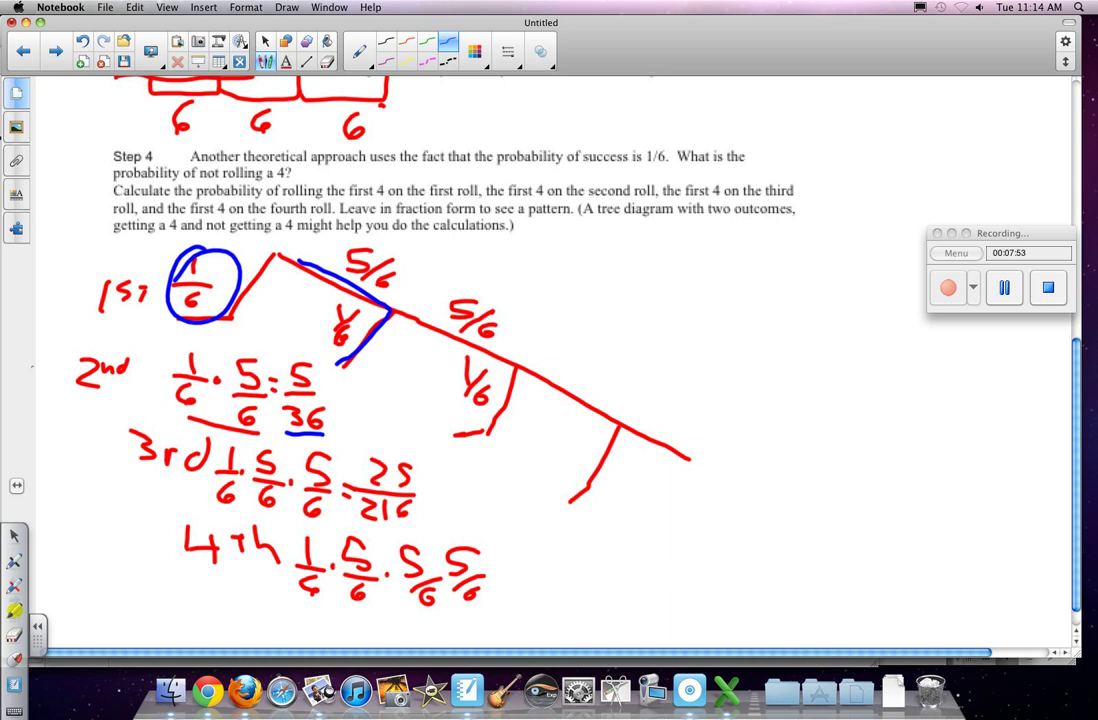
Trace the third-roll path in green with marks at its three fractions, and underline the third- and fourth-roll calculations.
left_click(427, 42)
mouse_move(346, 283)
left_mouse_down()
mouse_move(493, 351)
mouse_move(482, 432)
left_mouse_up()
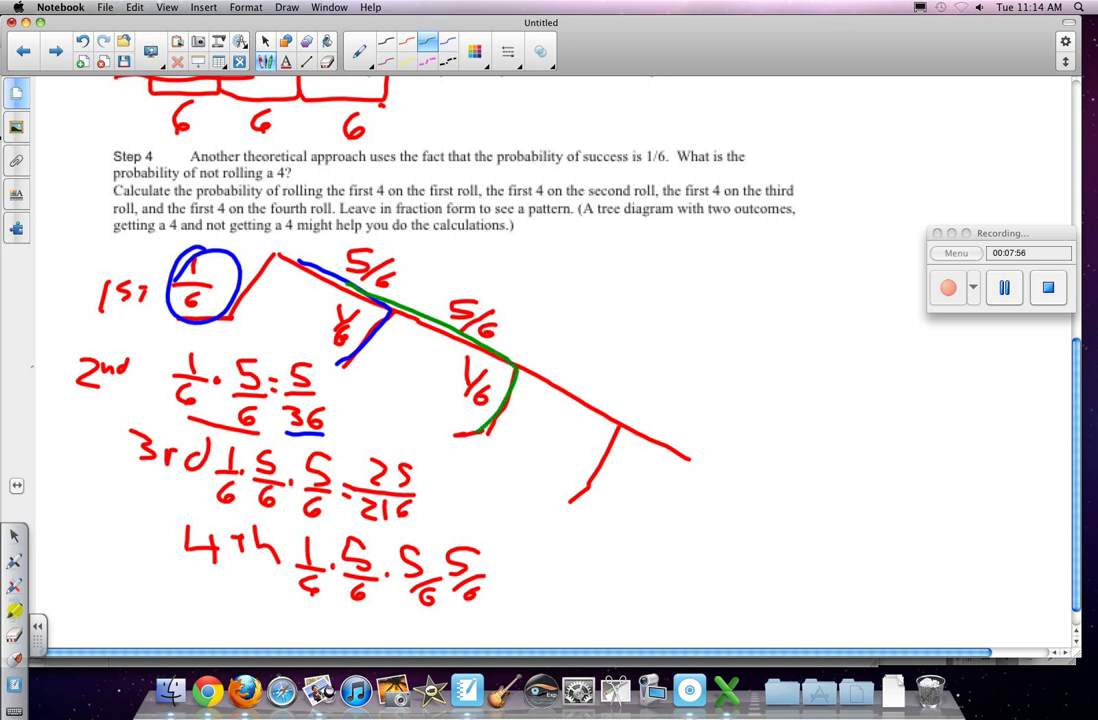
mouse_move(394, 266)
left_mouse_down()
mouse_move(410, 240)
mouse_move(409, 266)
left_mouse_up()
left_click_drag(493, 270, 485, 301)
left_click_drag(475, 293, 495, 294)
left_click_drag(531, 334, 502, 364)
left_click_drag(487, 362, 512, 363)
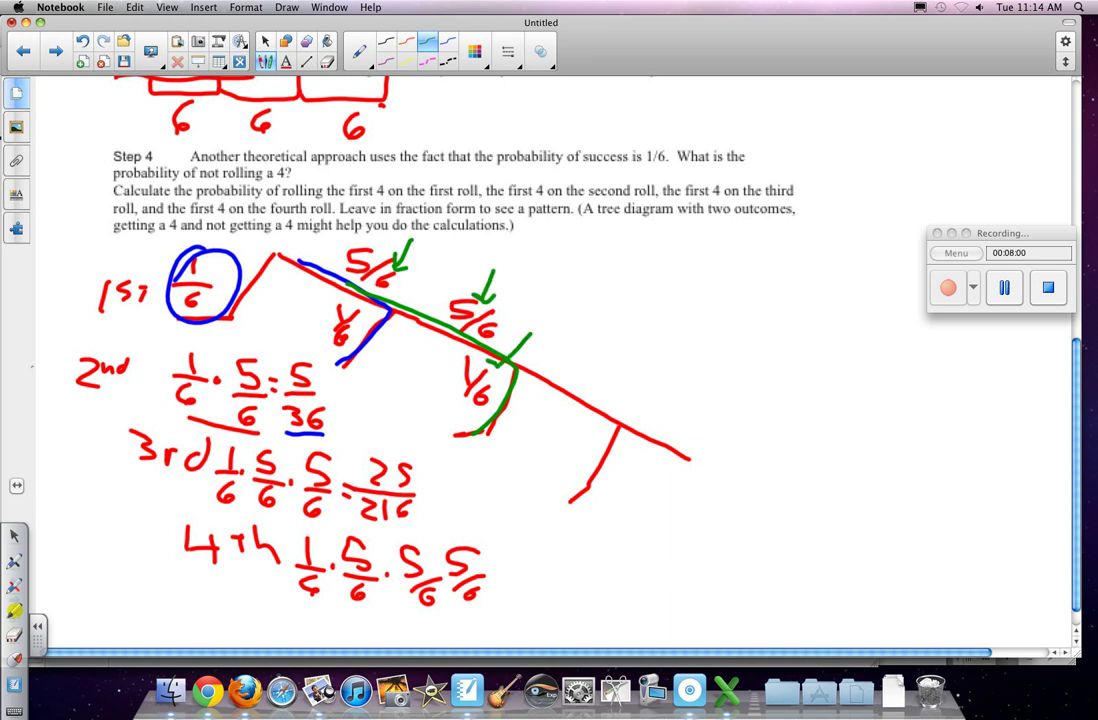
left_click_drag(202, 509, 402, 524)
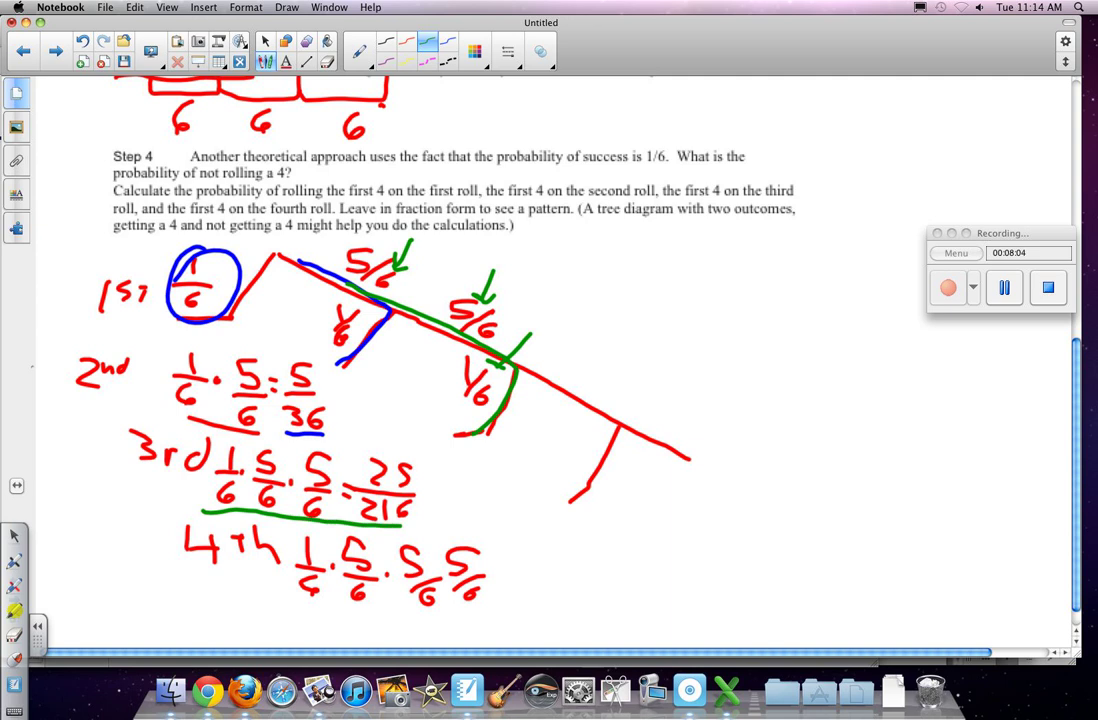
left_click_drag(307, 607, 490, 606)
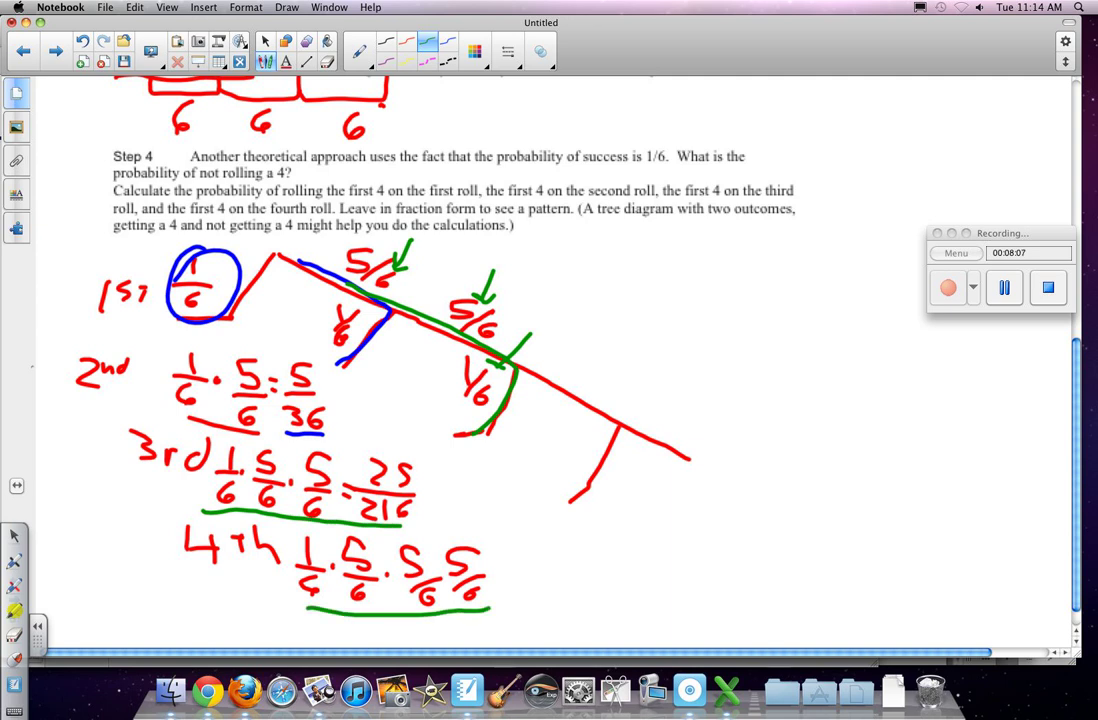
In the Step 5 table, underline roll 1's fraction in blue and write (1/6) to the power 1 in its exponent column.
left_click(14, 536)
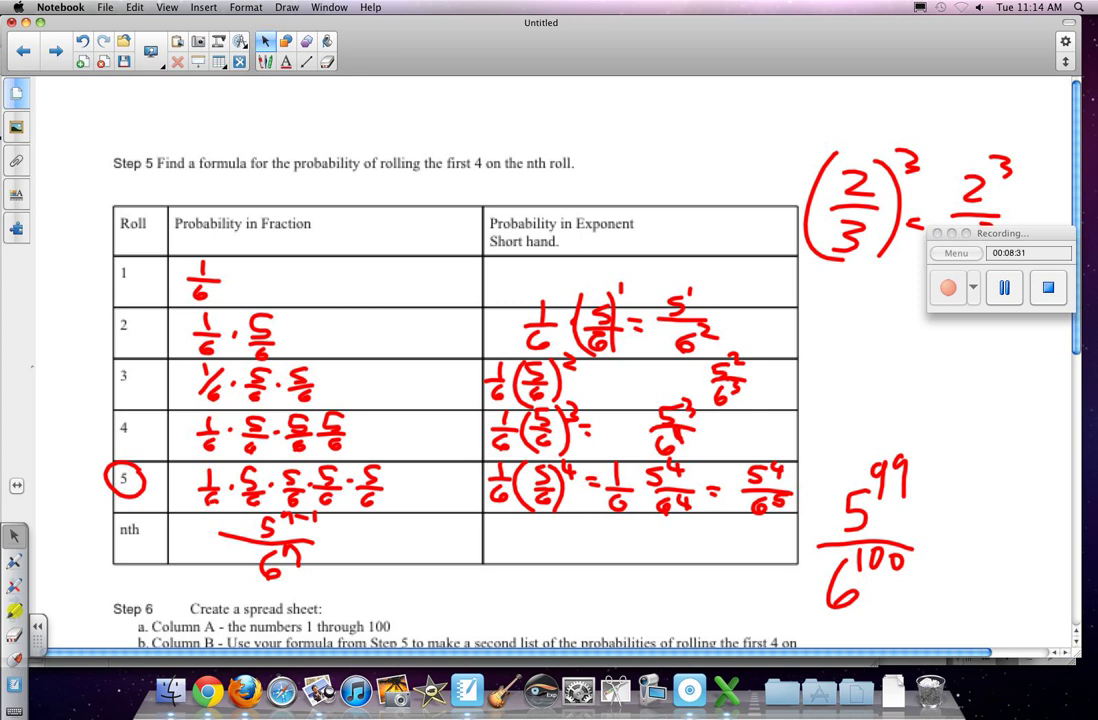
left_click_drag(184, 302, 235, 301)
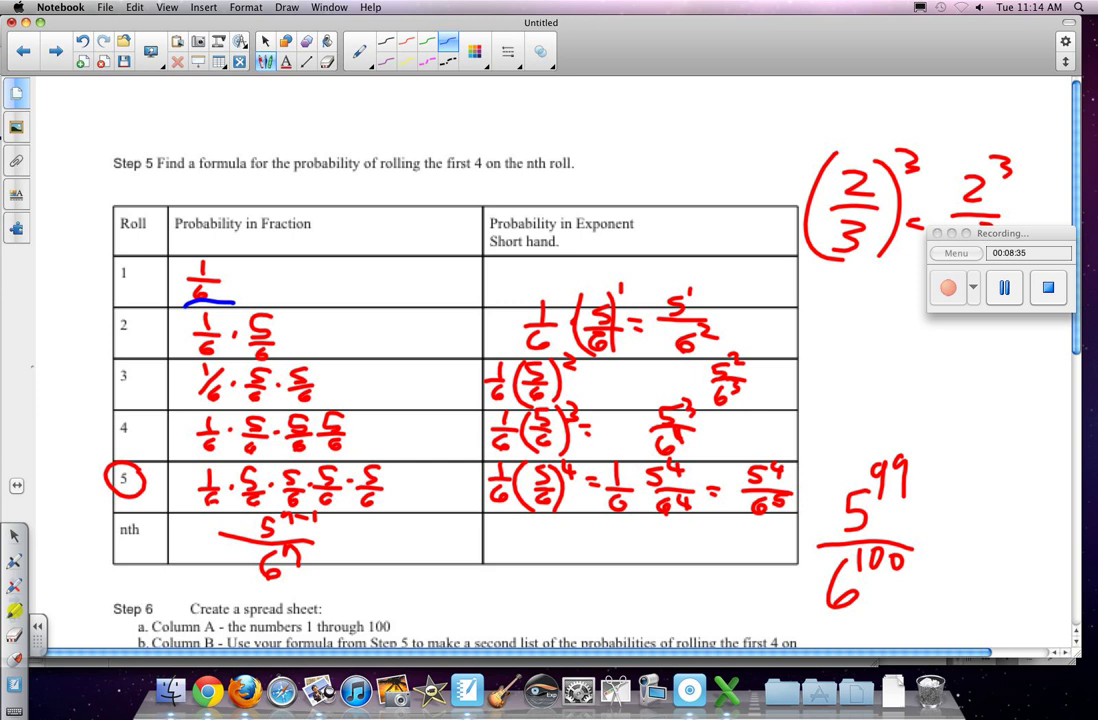
left_click_drag(500, 253, 501, 271)
left_click_drag(488, 277, 511, 274)
left_click_drag(501, 284, 488, 308)
left_click_drag(521, 258, 518, 302)
left_click_drag(525, 248, 527, 268)
Circle roll 3 in blue and draw arrows to the numerator and denominator of its last 5/6.
left_click_drag(130, 368, 118, 368)
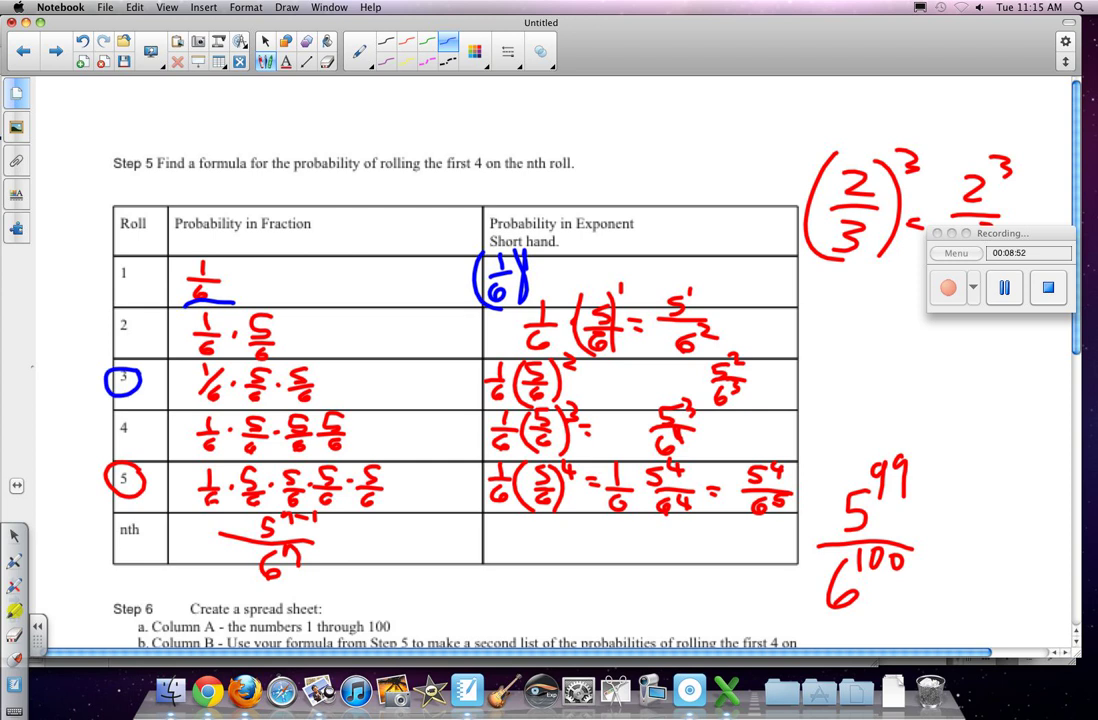
mouse_move(332, 389)
left_mouse_down()
mouse_move(362, 381)
mouse_move(333, 402)
left_mouse_up()
mouse_move(318, 368)
left_mouse_down()
mouse_move(356, 354)
mouse_move(328, 374)
left_mouse_up()
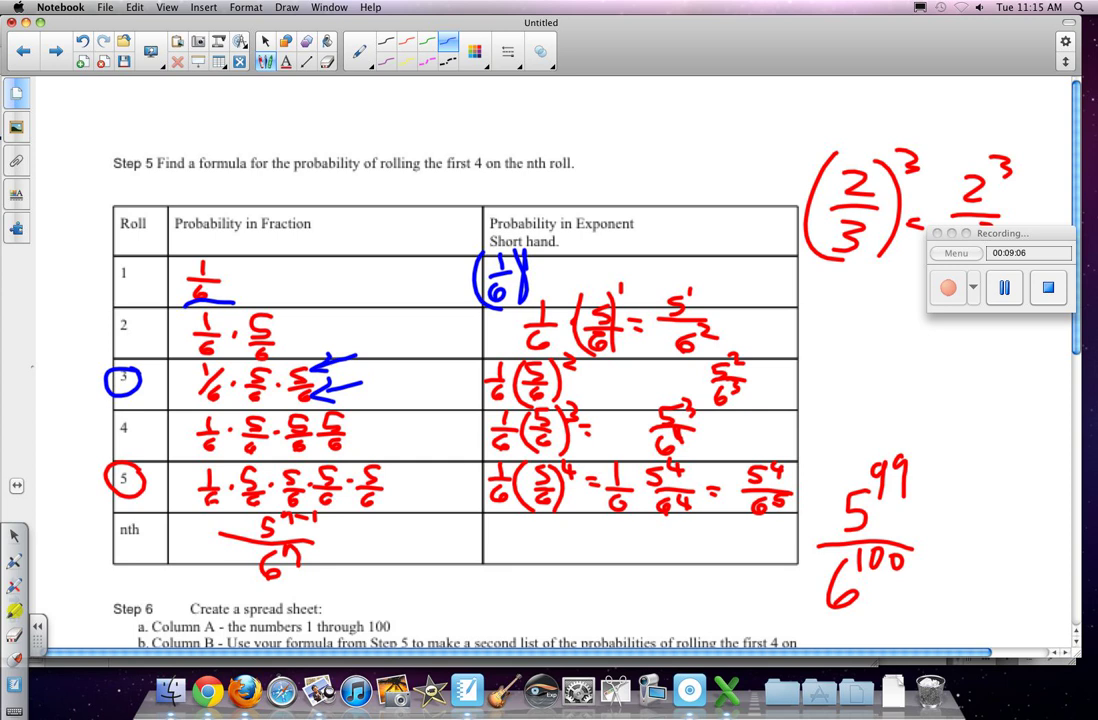
Erase the nth-roll formula, rewrite it in blue as 5^(n-1)/6^n, and draw two arrows toward the circled roll 5.
mouse_move(352, 547)
left_mouse_down()
mouse_move(332, 545)
mouse_move(308, 591)
left_mouse_up()
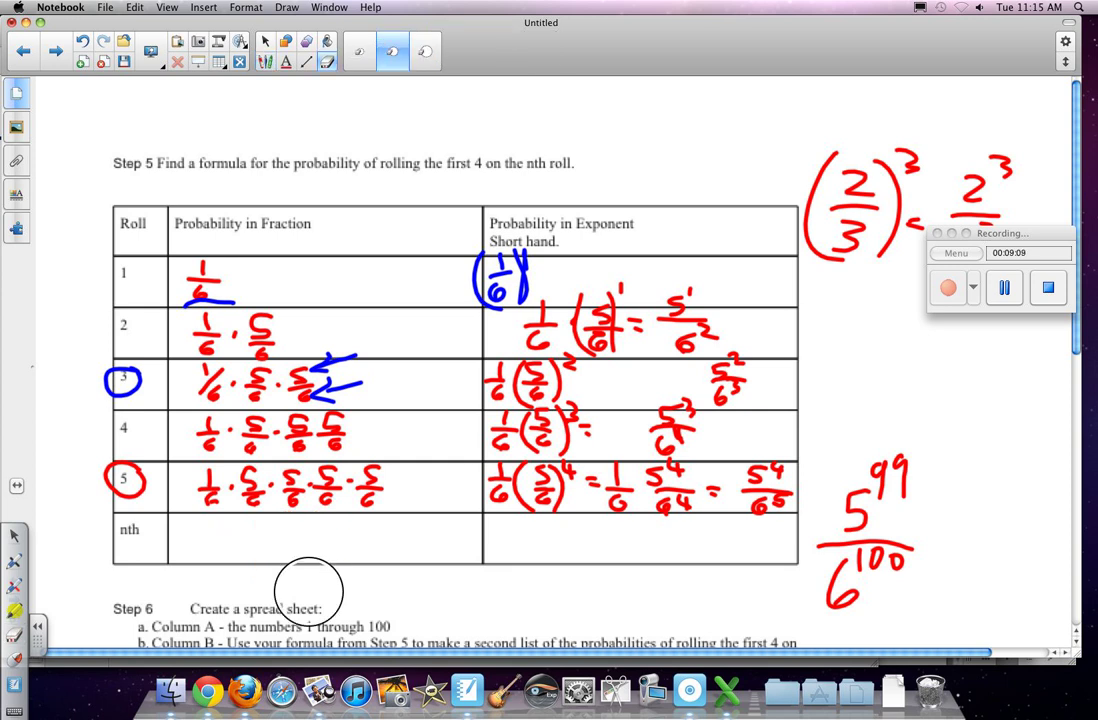
mouse_move(297, 525)
left_mouse_down()
mouse_move(318, 524)
mouse_move(293, 554)
left_mouse_up()
left_click_drag(332, 518, 370, 524)
left_click_drag(377, 514, 380, 535)
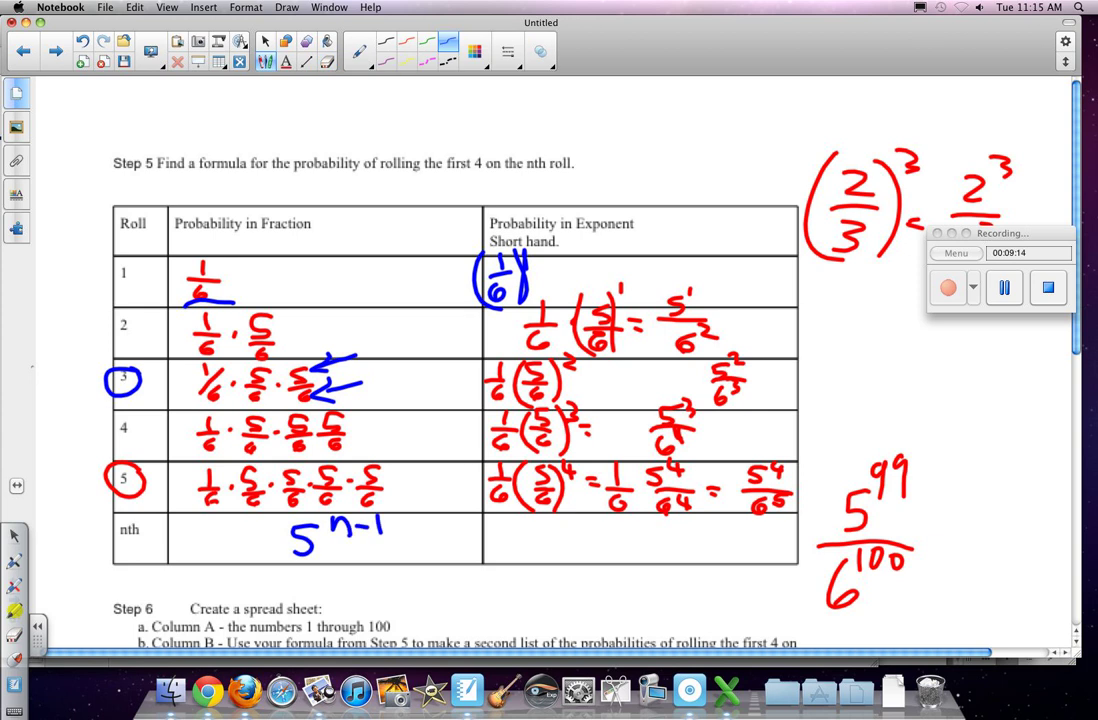
mouse_move(273, 562)
left_mouse_down()
mouse_move(362, 561)
mouse_move(306, 593)
mouse_move(358, 579)
left_mouse_up()
mouse_move(156, 494)
left_mouse_down()
mouse_move(205, 491)
mouse_move(162, 499)
left_mouse_up()
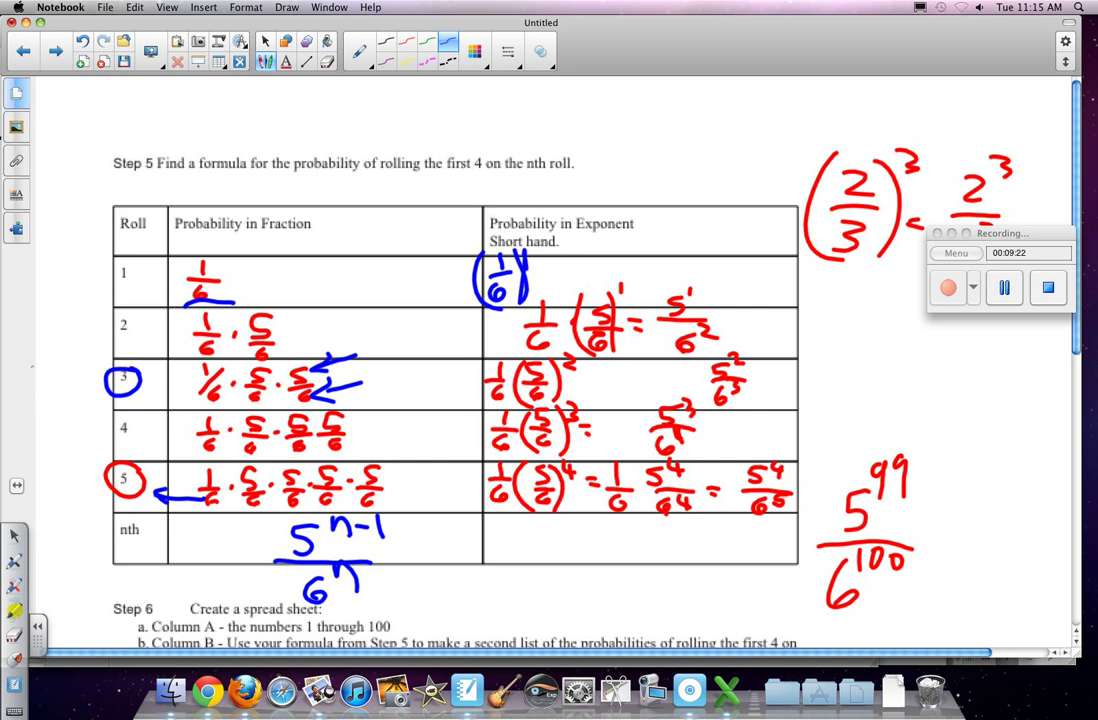
mouse_move(177, 477)
left_mouse_down()
mouse_move(197, 472)
mouse_move(159, 477)
left_mouse_up()
Review the Step 6 spreadsheet instructions and the Step 7 question below the table.
left_click(14, 536)
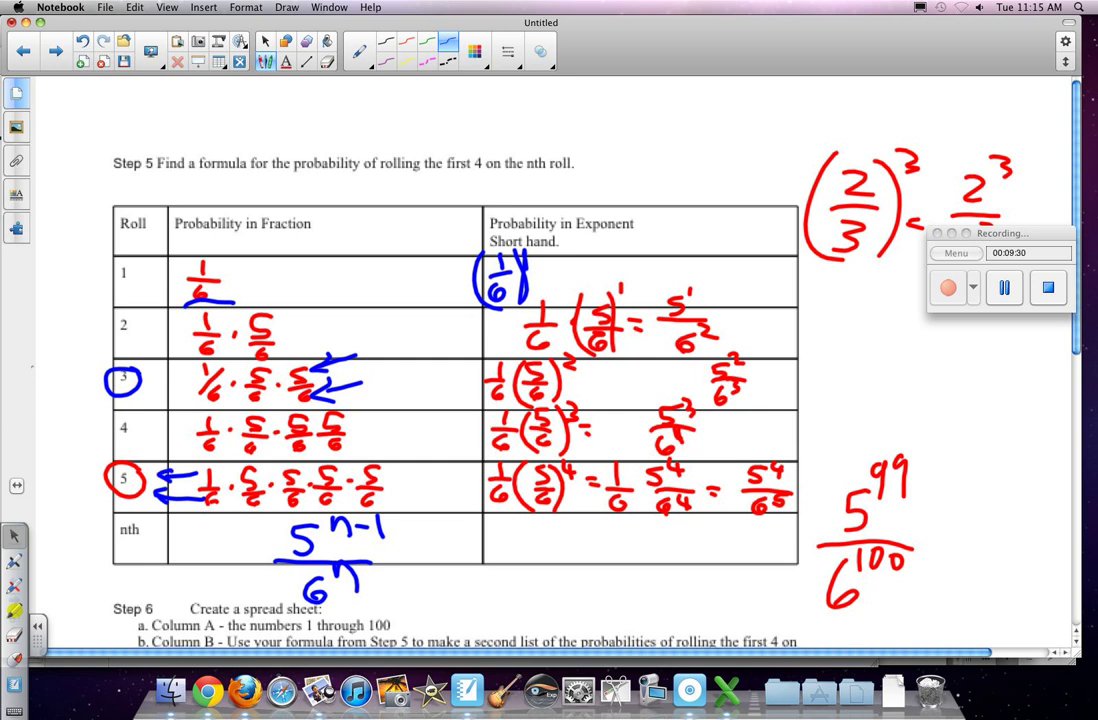
scroll(450, 400, "down", 3)
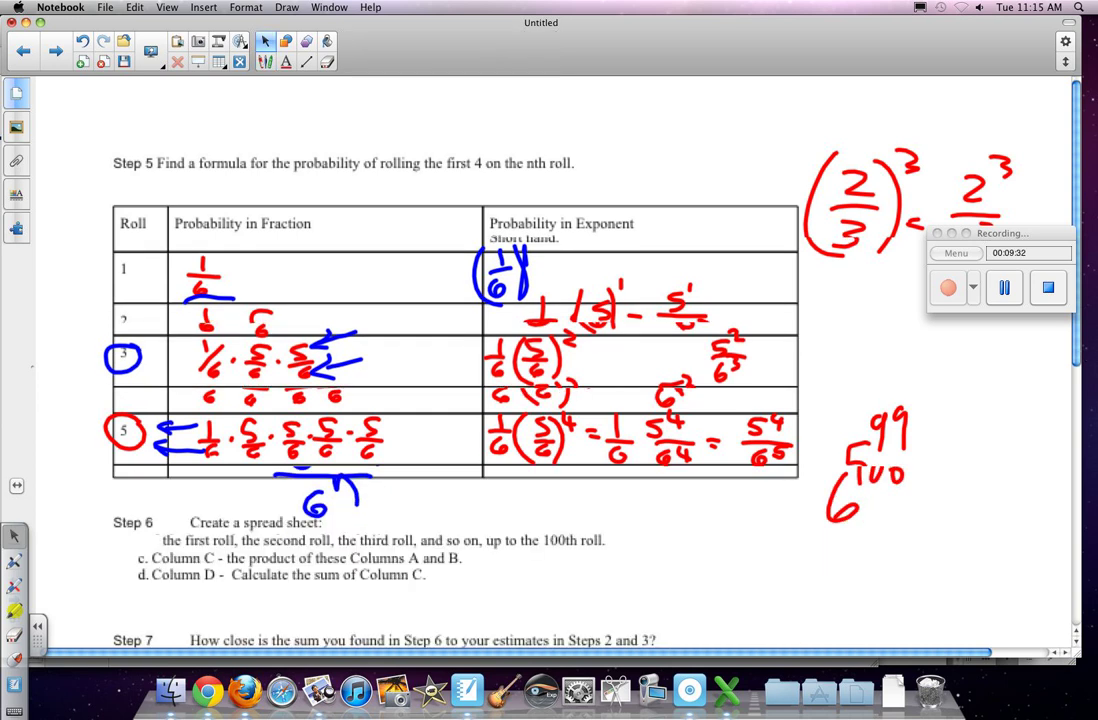
scroll(450, 300, "down", 5)
scroll(450, 300, "down", 2)
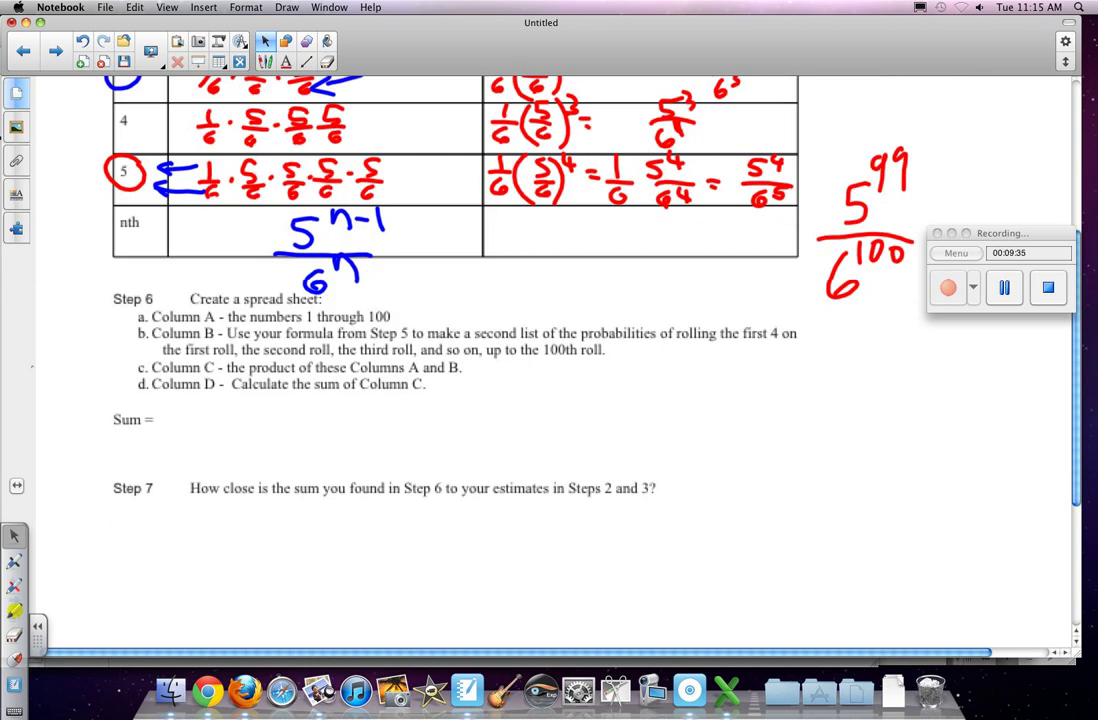
scroll(450, 300, "down", 1)
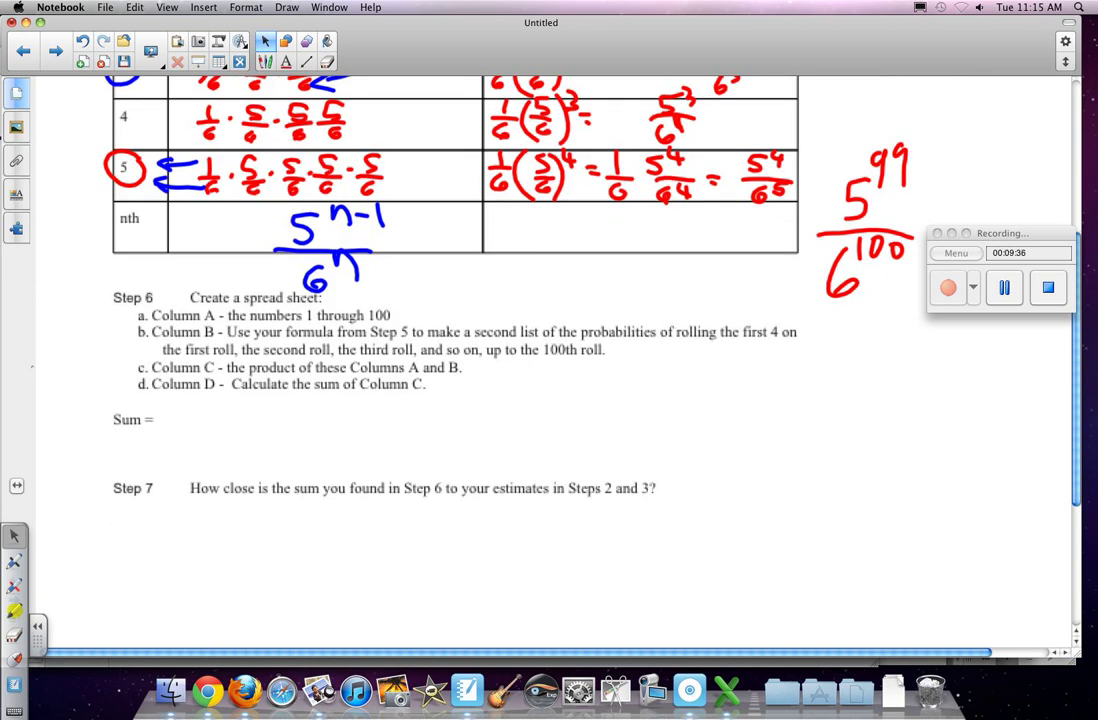